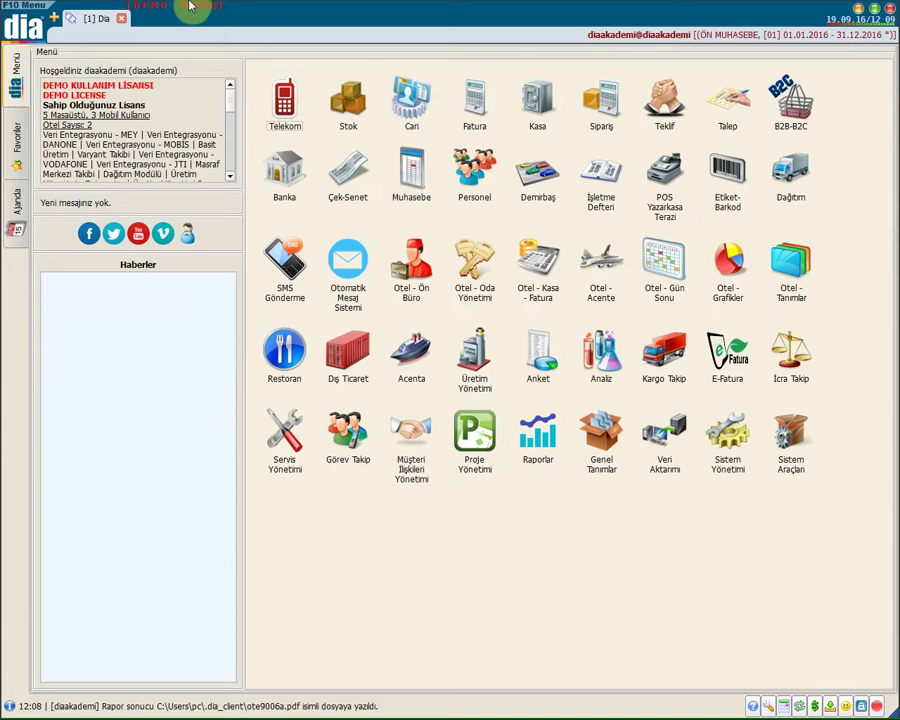
# Search the program's screens for "fatura" and open a new retail sales invoice (Perakende Satış Faturası).
pyautogui.click(27, 22)
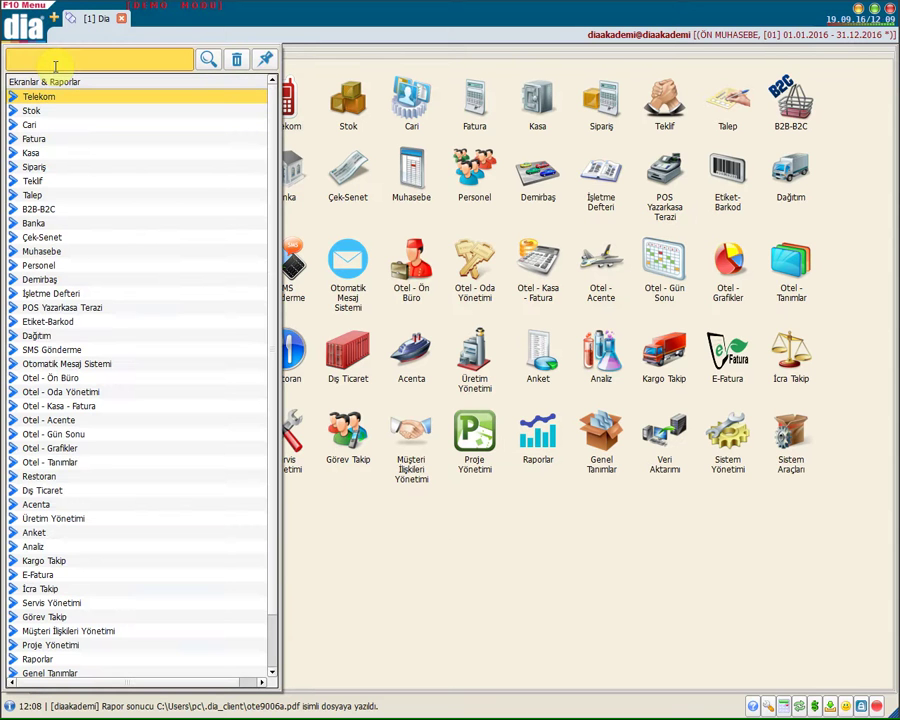
pyautogui.write('fatura')
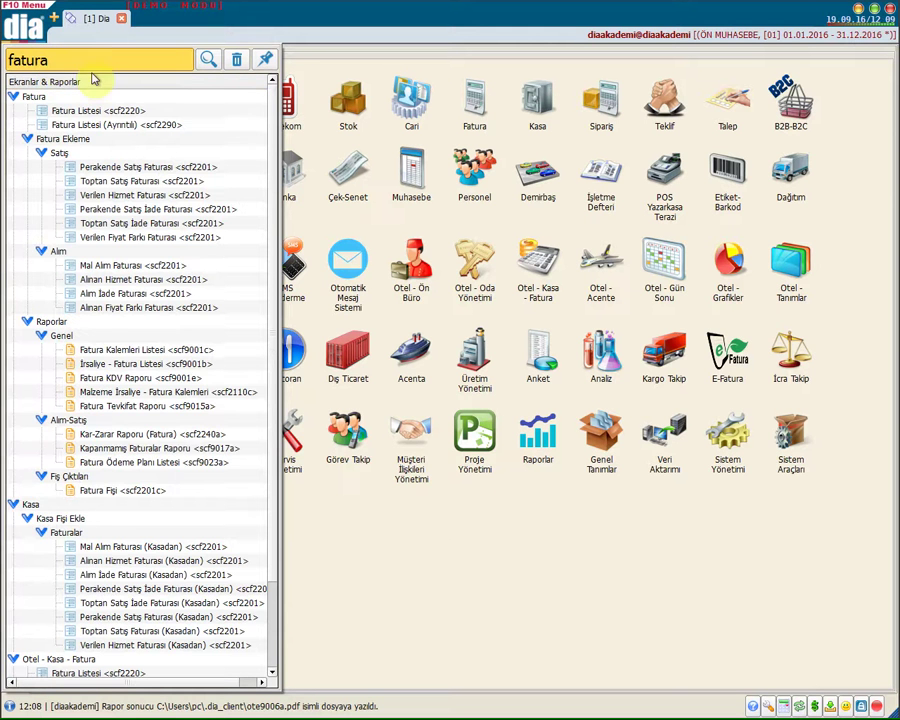
pyautogui.doubleClick(137, 168)
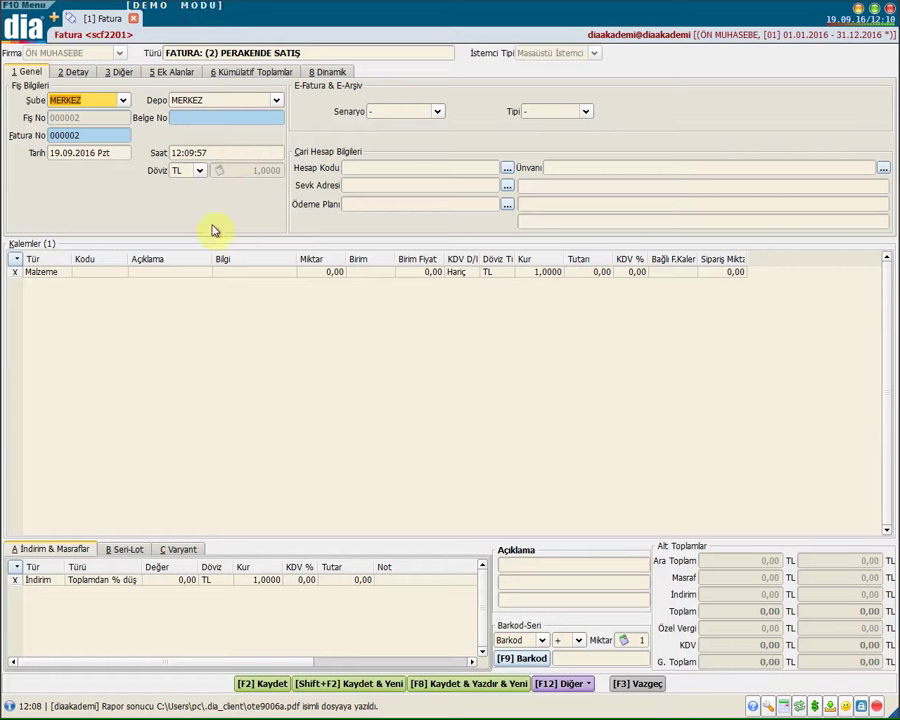
# Assign BUCA İNŞAAT YAPI MALZEMELERİ A.Ş. as the invoice's customer account from the account card list.
pyautogui.click(400, 167)
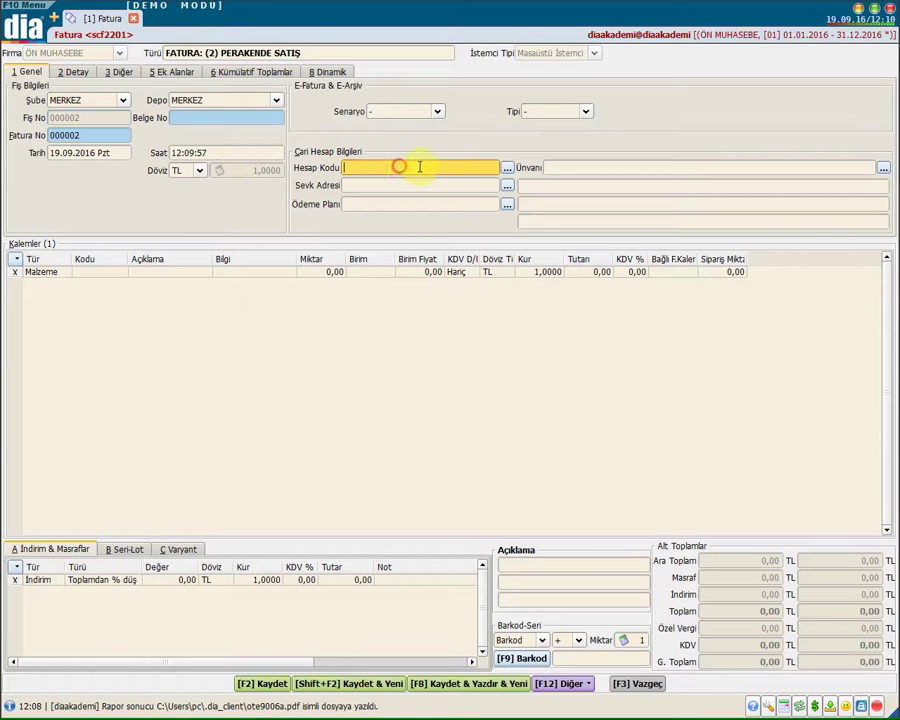
pyautogui.click(509, 170)
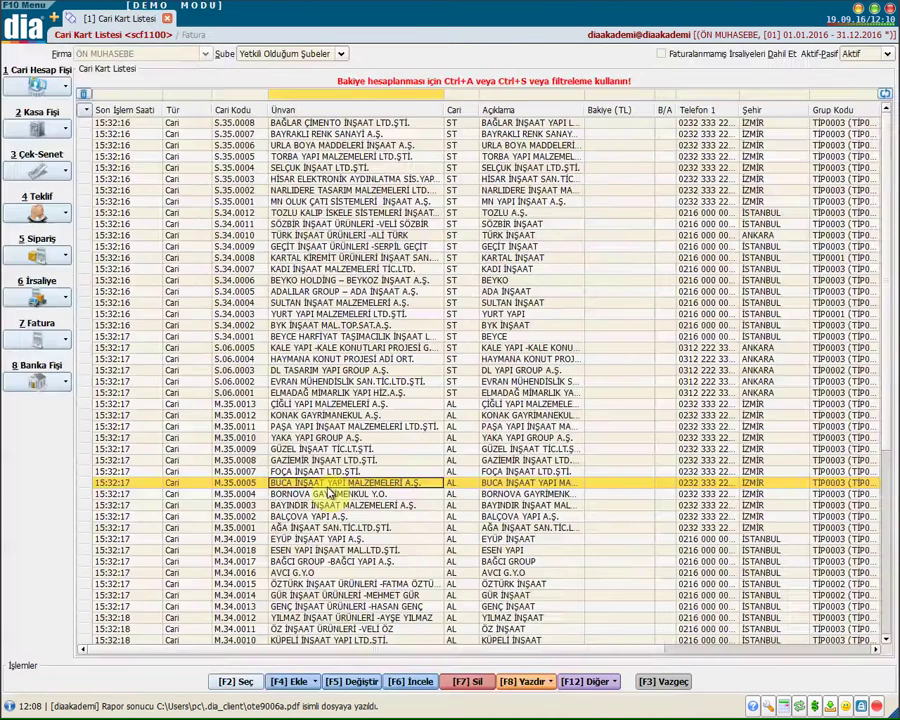
pyautogui.doubleClick(330, 480)
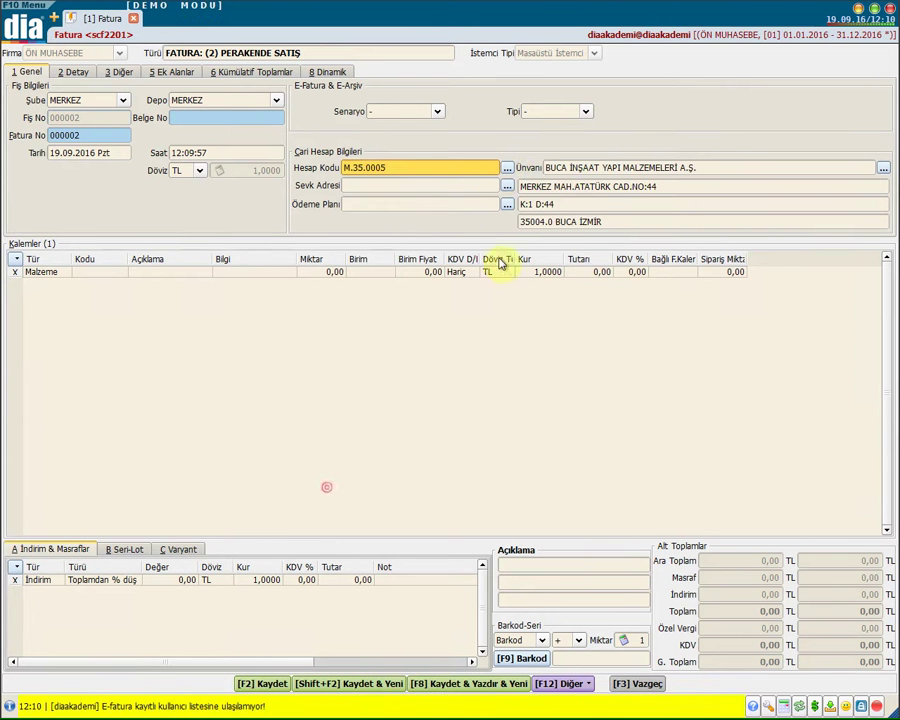
pyautogui.click(466, 184)
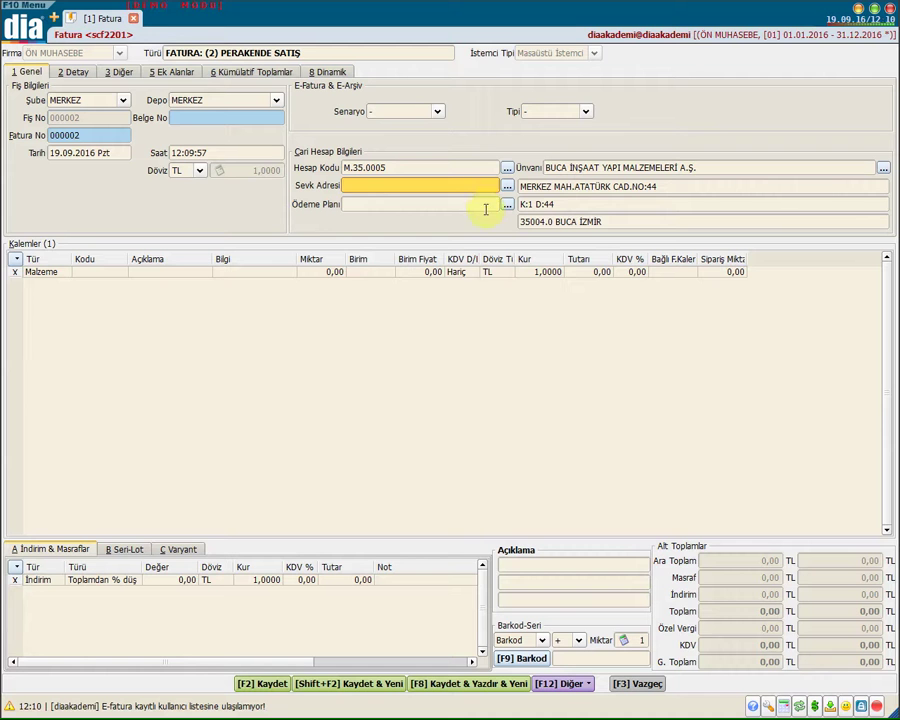
pyautogui.click(486, 207)
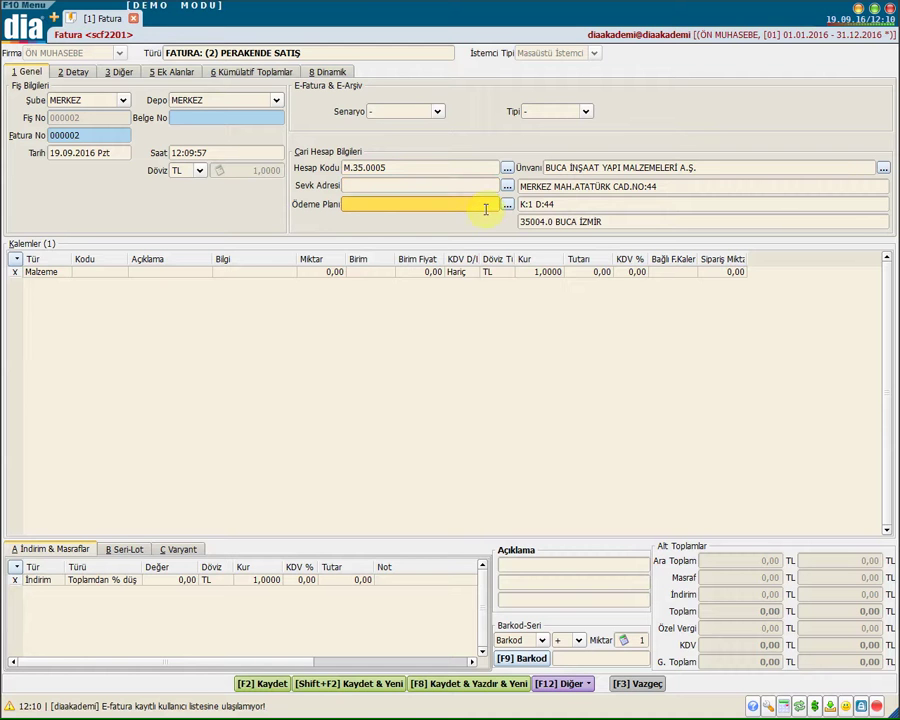
# Add the materials T001, T002 and T003 to the invoice lines with bulk material selection, filtering the card codes by "t".
pyautogui.click(99, 272)
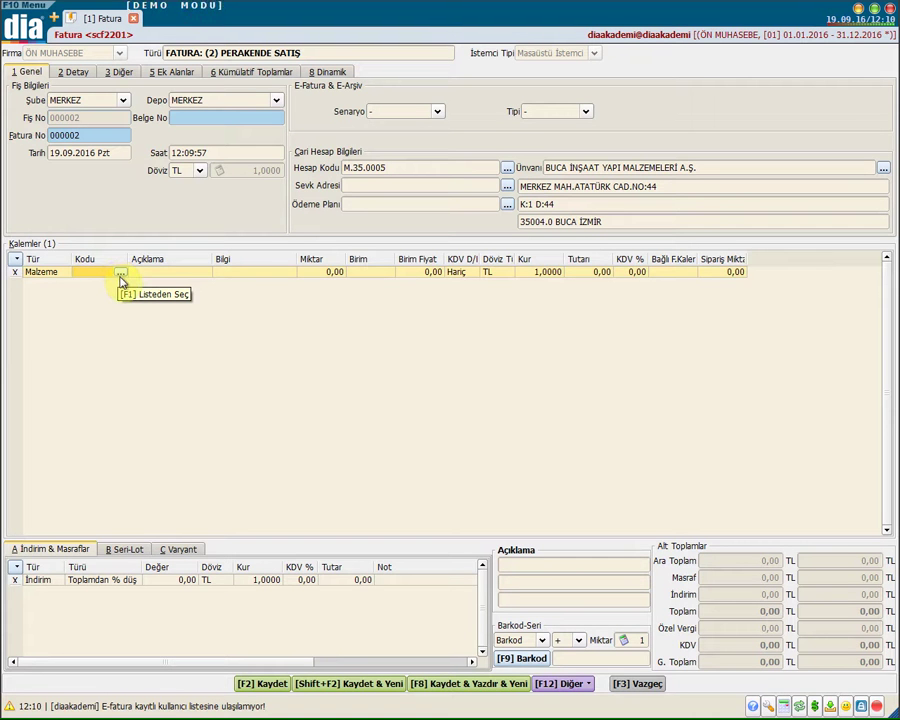
pyautogui.click(566, 684)
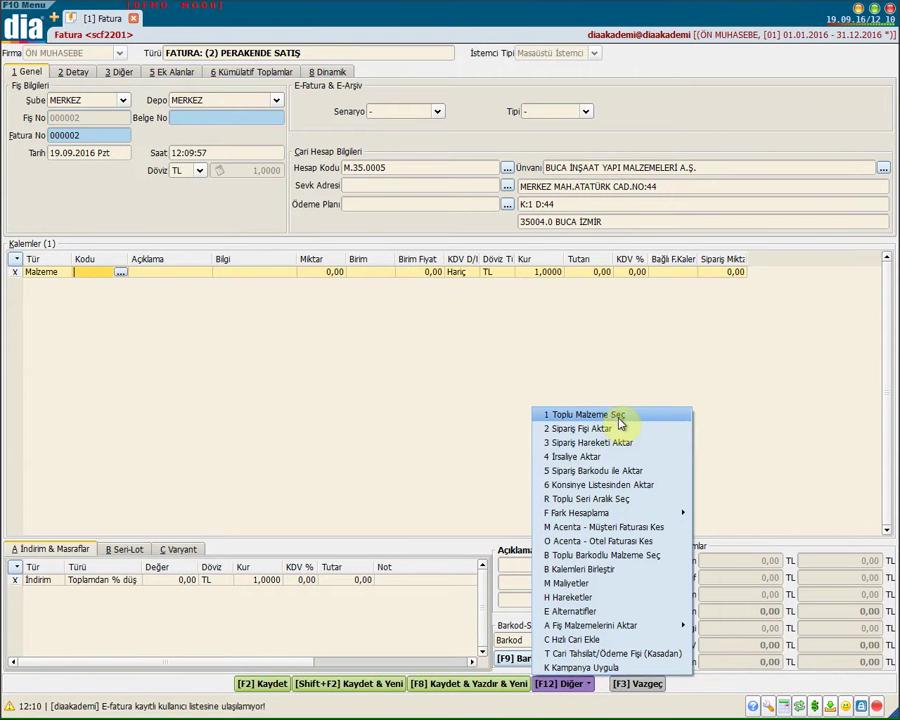
pyautogui.click(618, 416)
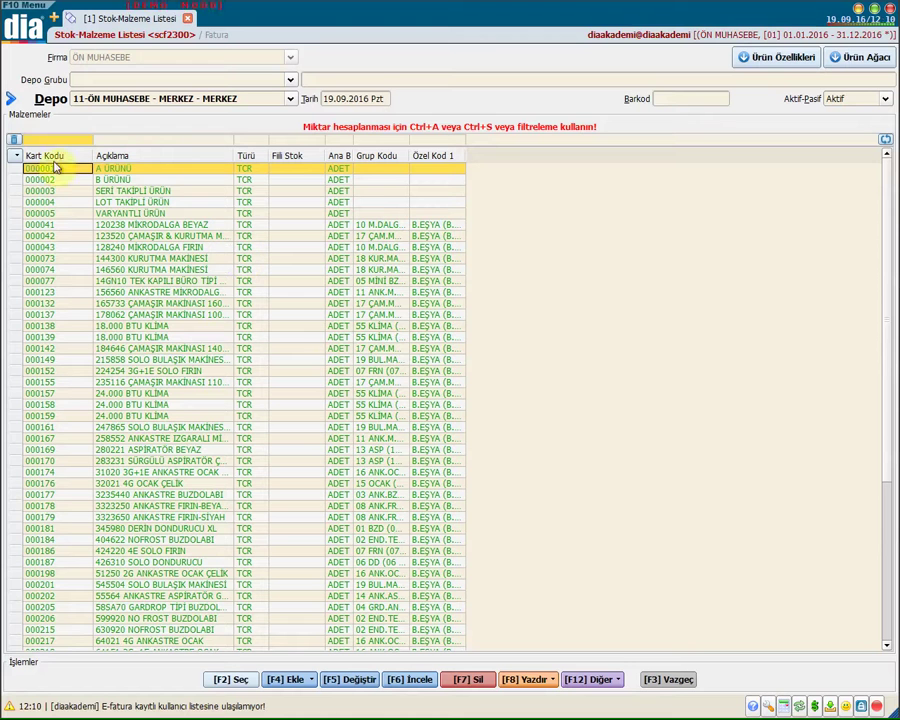
pyautogui.click(45, 140)
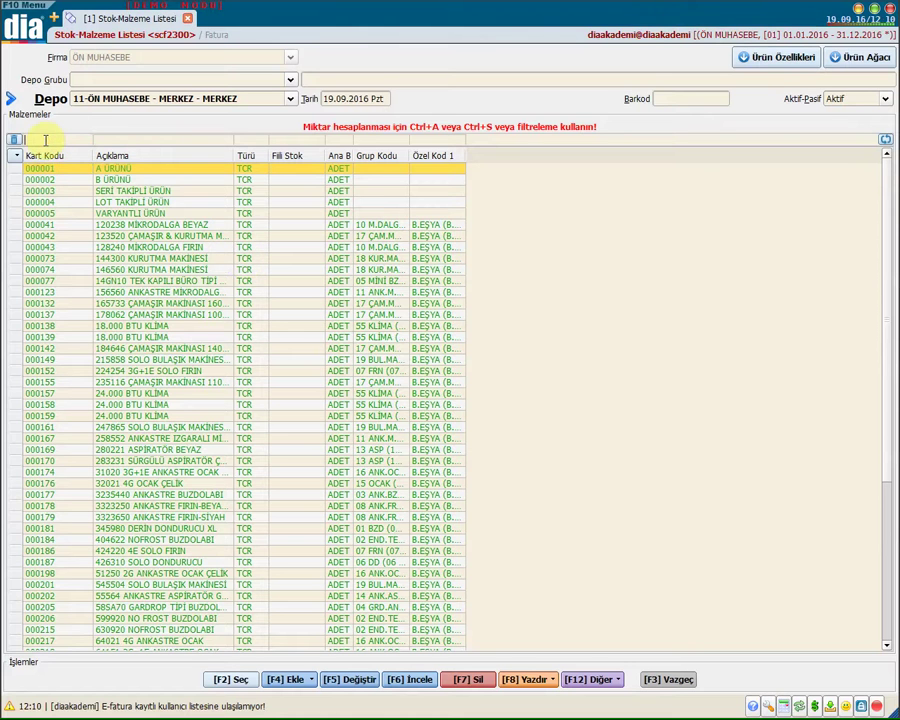
pyautogui.write('t')
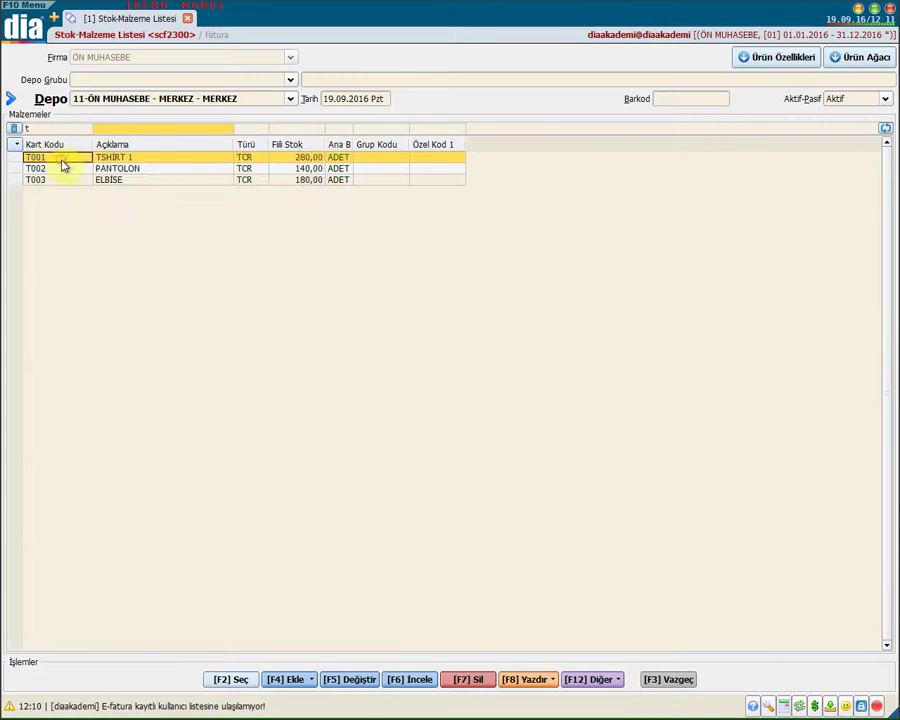
pyautogui.press('space')
pyautogui.press('space')
pyautogui.press('space')
pyautogui.press('F2')
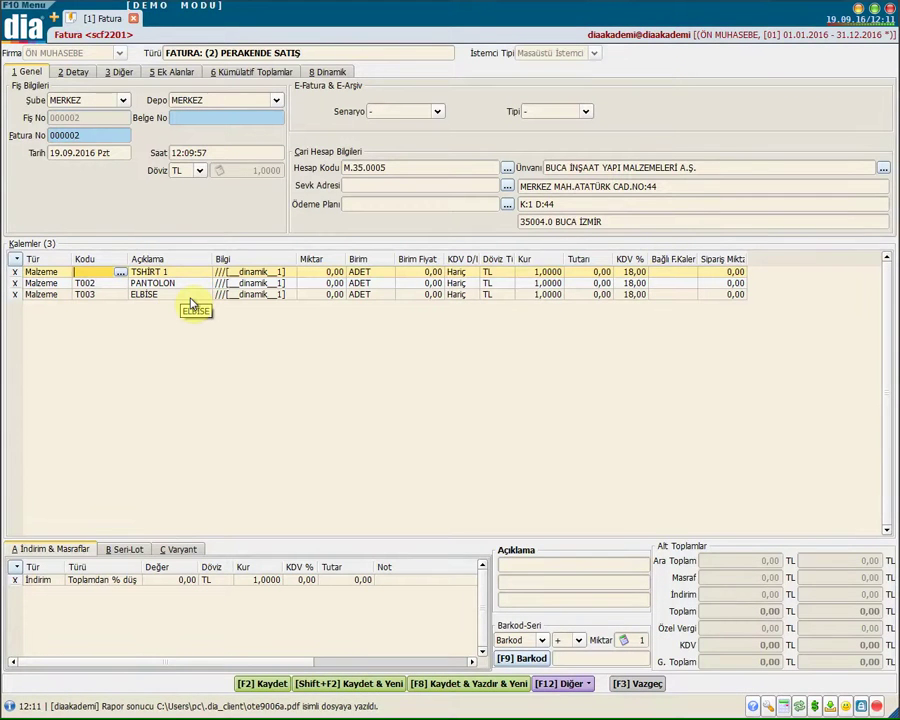
# Try to enter an assortment quantity of 5 for each colour (SARI, MAVİ, KIRMIZI) of the ELBİSE invoice line.
pyautogui.click(325, 283)
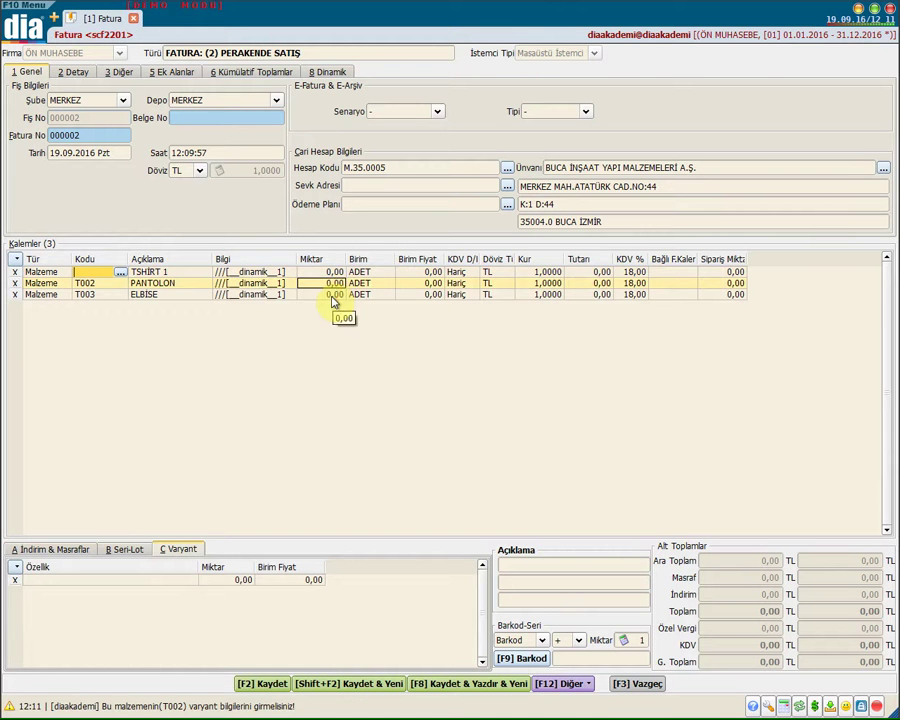
pyautogui.click(334, 295)
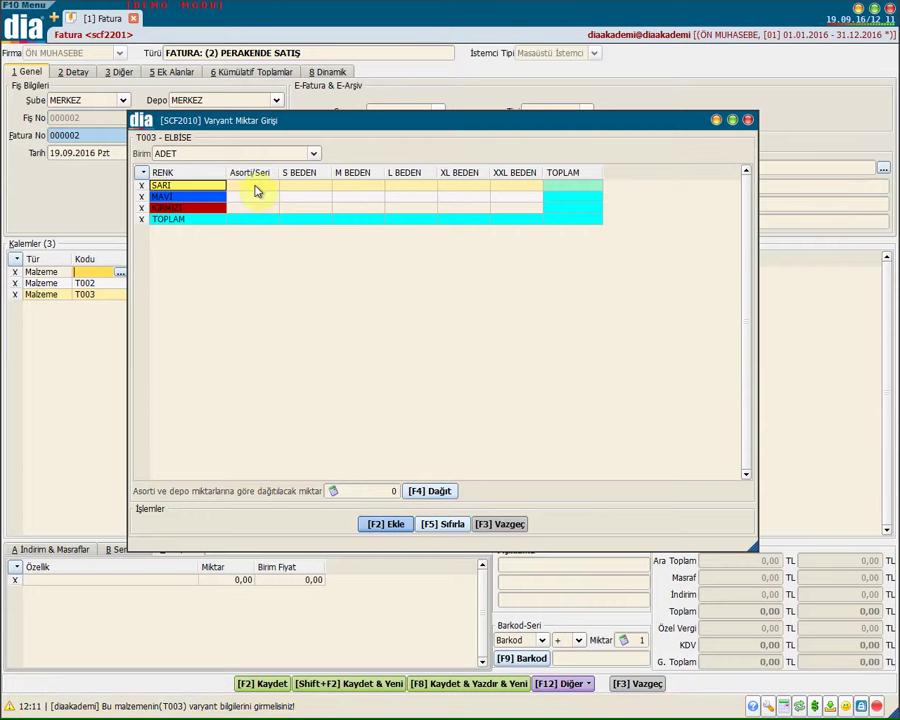
pyautogui.click(257, 186)
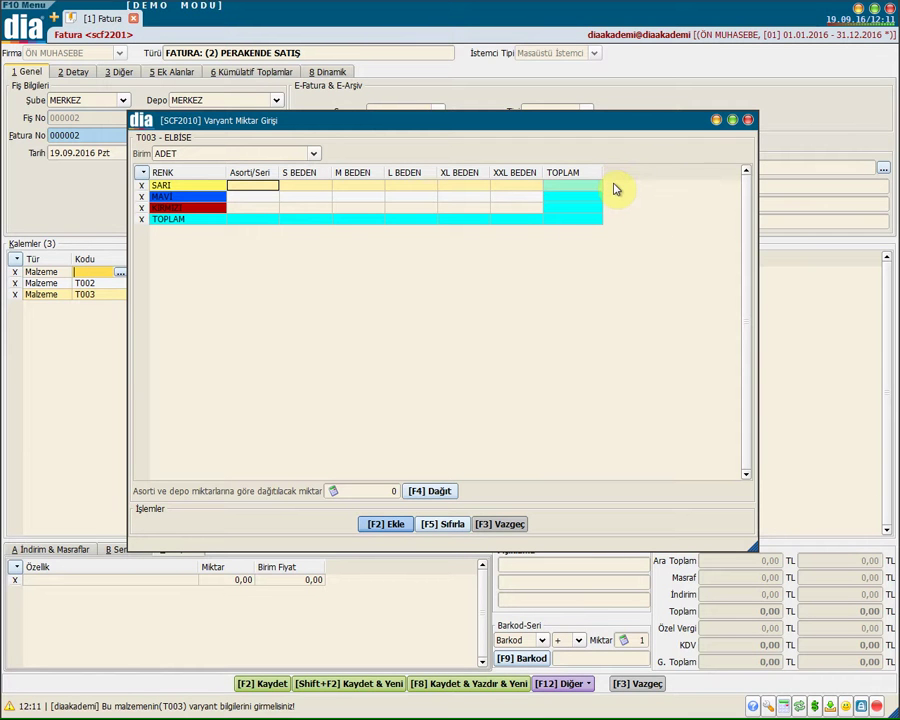
pyautogui.click(246, 193)
pyautogui.write('5')
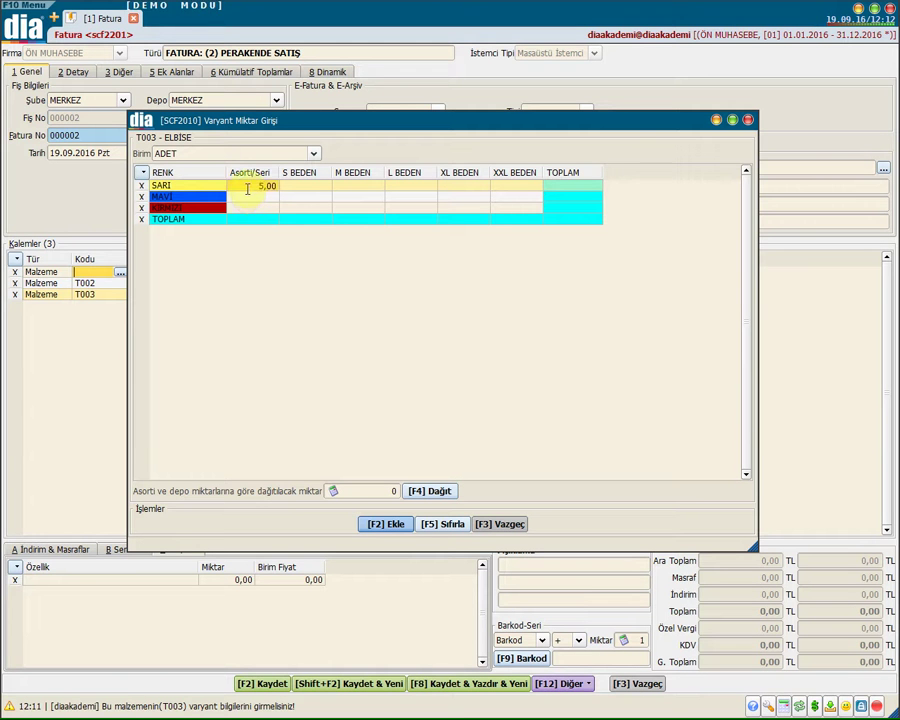
pyautogui.click(246, 194)
pyautogui.write('5')
pyautogui.press('Return')
pyautogui.write('5')
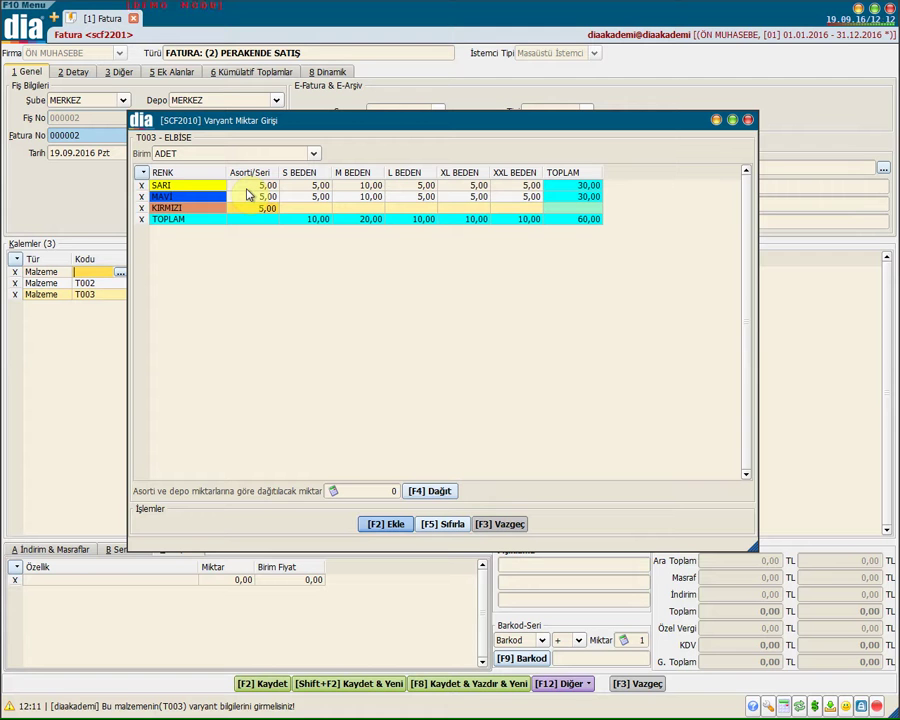
# Filter the stock list's card codes by "t" and examine the assortment distribution per colour and size on the T003 stock card.
pyautogui.click(281, 236)
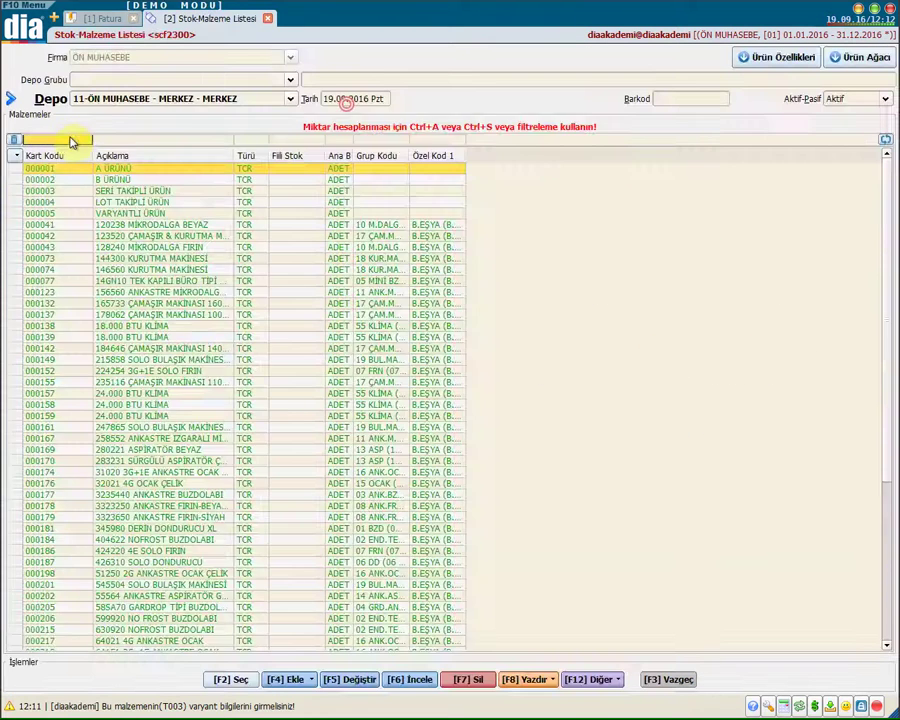
pyautogui.write('t')
pyautogui.click(68, 185)
pyautogui.doubleClick(68, 185)
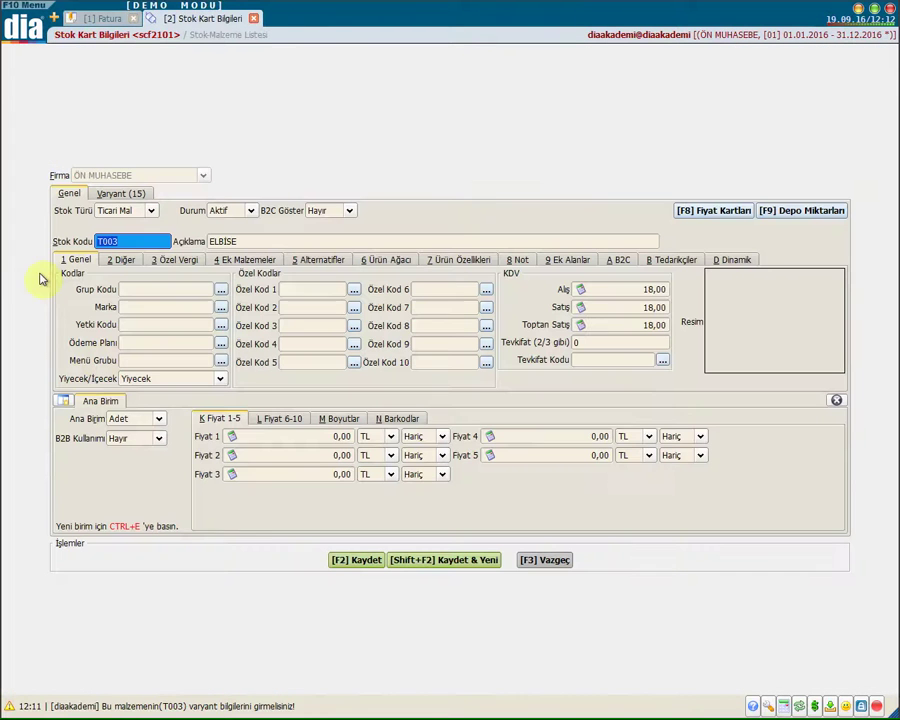
pyautogui.click(121, 194)
pyautogui.click(378, 212)
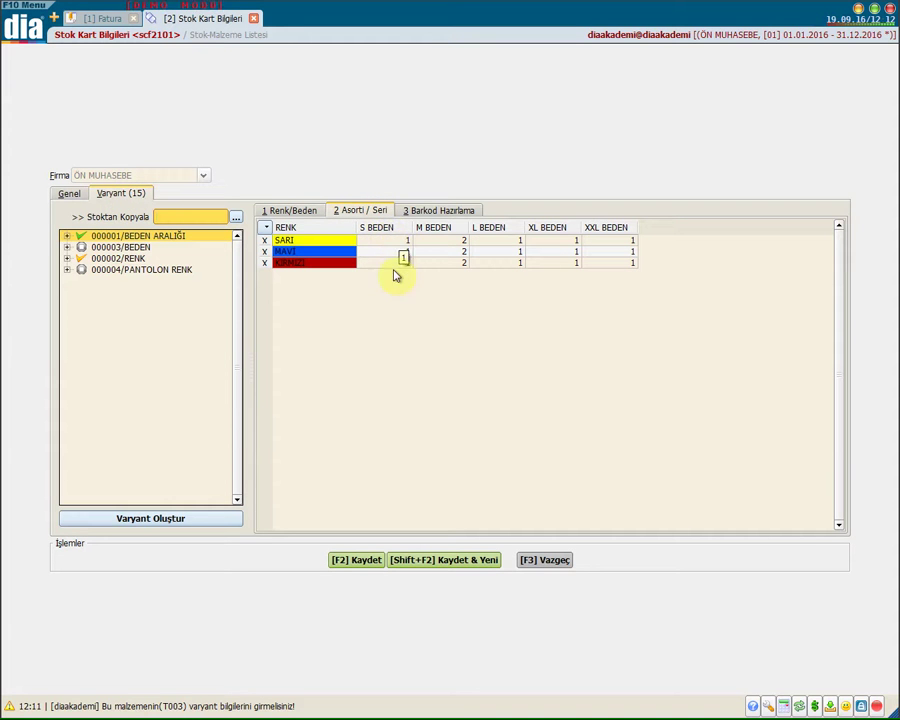
pyautogui.click(464, 262)
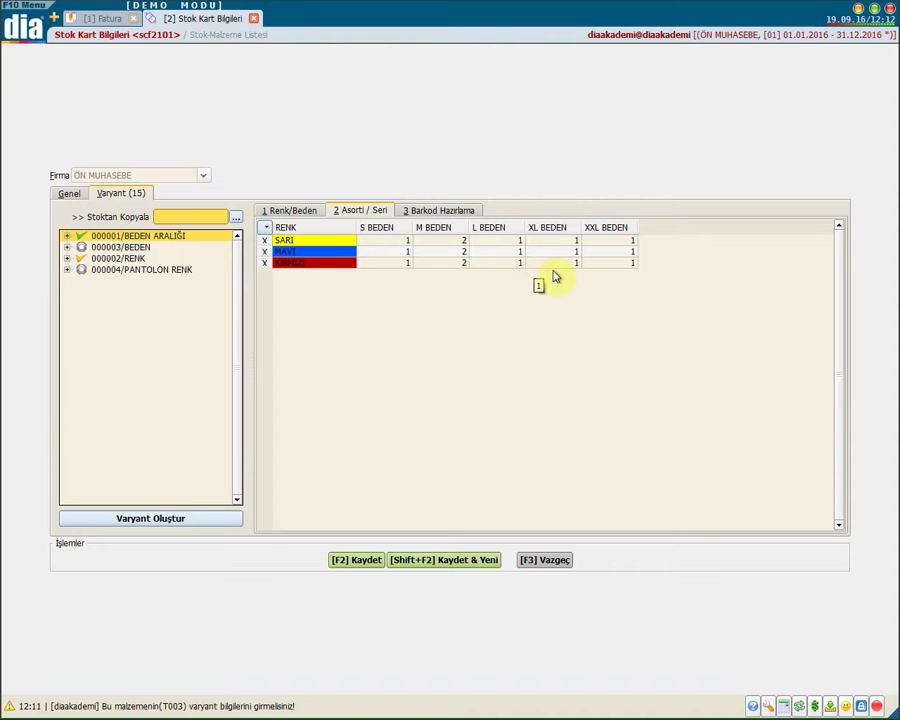
# Return to the invoice and enter an assortment quantity of 2 for SARI, MAVİ and KIRMIZI on the ELBİSE line.
pyautogui.click(108, 20)
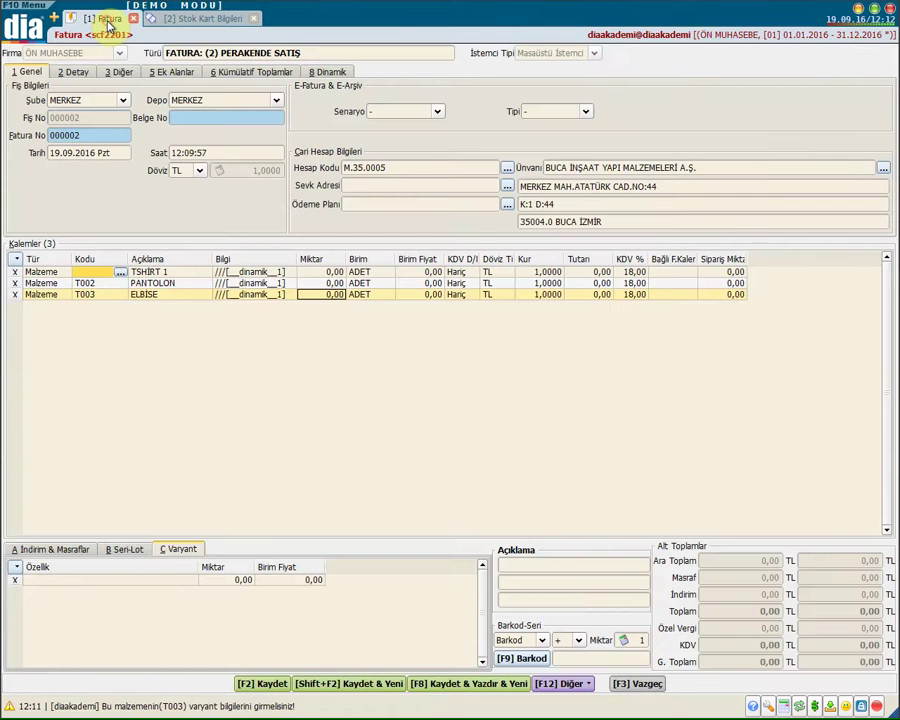
pyautogui.rightClick(318, 298)
pyautogui.click(360, 354)
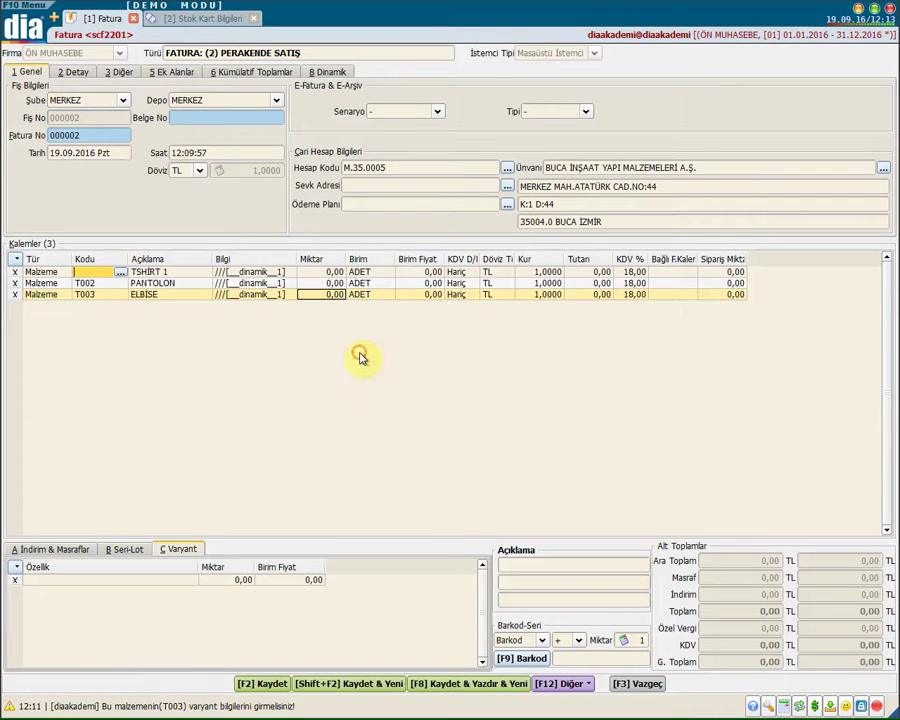
pyautogui.write('2')
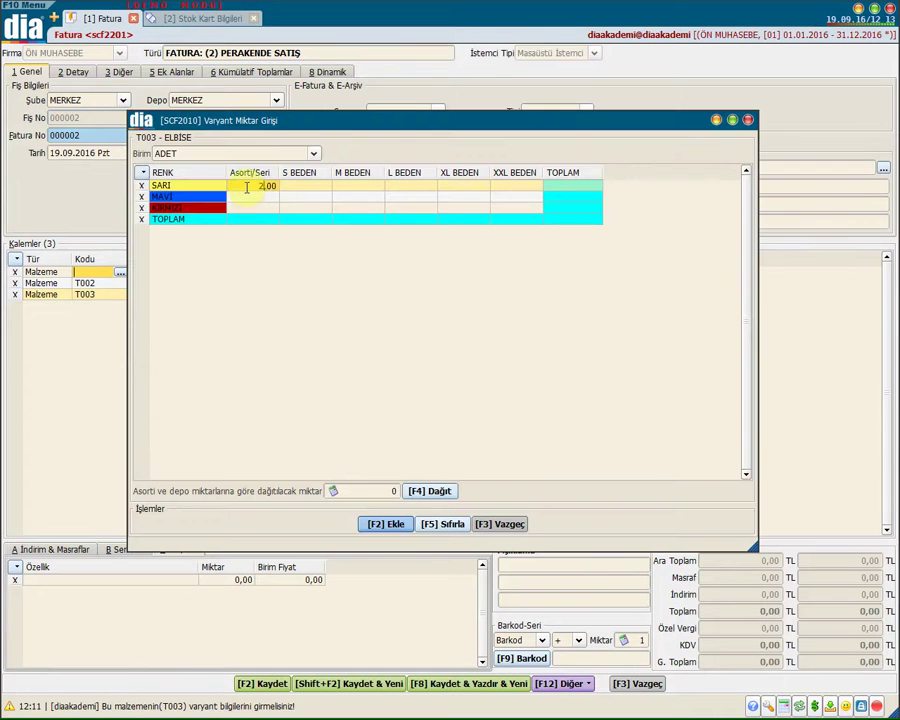
pyautogui.press('Return')
pyautogui.press('Return')
pyautogui.write('2')
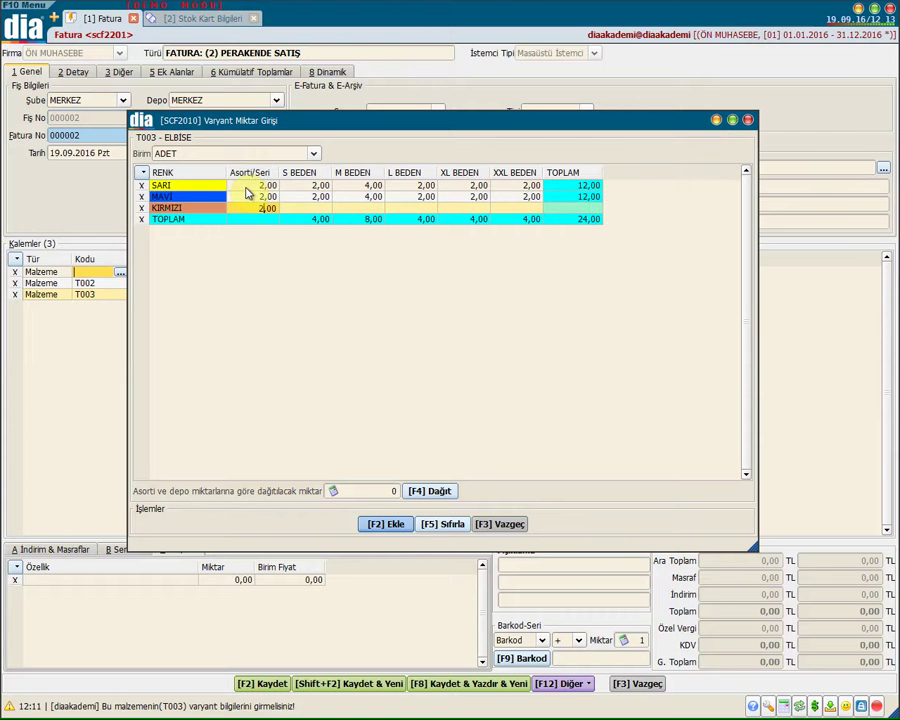
pyautogui.press('Return')
# Check the KIRMIZI row's quantities size by size and add the variant quantities to the ELBİSE line.
pyautogui.click(315, 207)
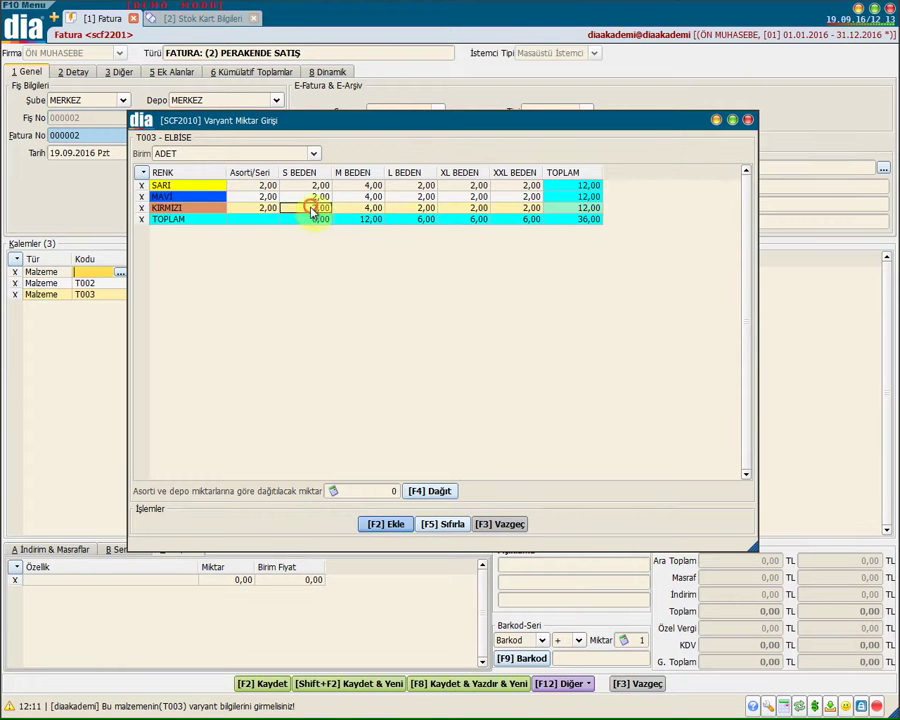
pyautogui.click(360, 207)
pyautogui.click(412, 207)
pyautogui.click(463, 208)
pyautogui.click(518, 207)
pyautogui.click(589, 207)
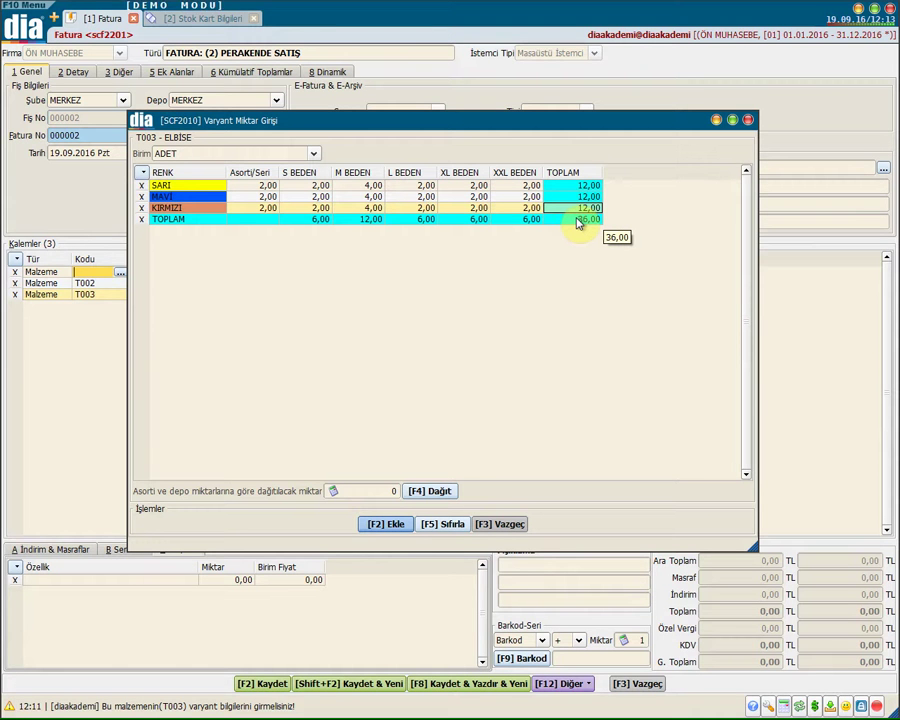
pyautogui.press('F2')
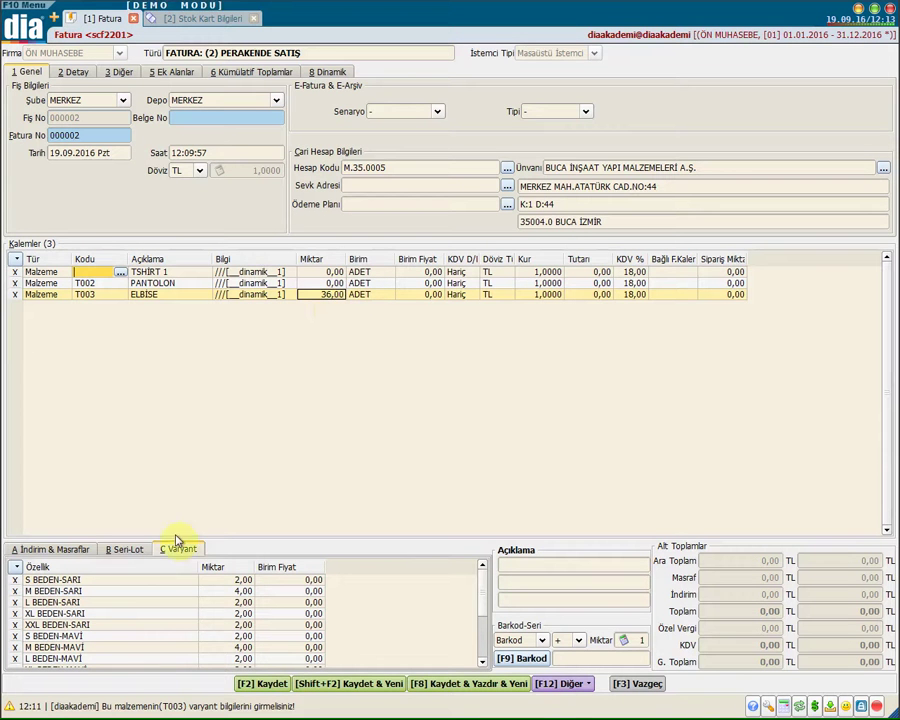
# Review the ELBİSE line's variant breakdown and set the quantity of S BEDEN-SARI to 3.
pyautogui.scroll(-1, 484, 603)
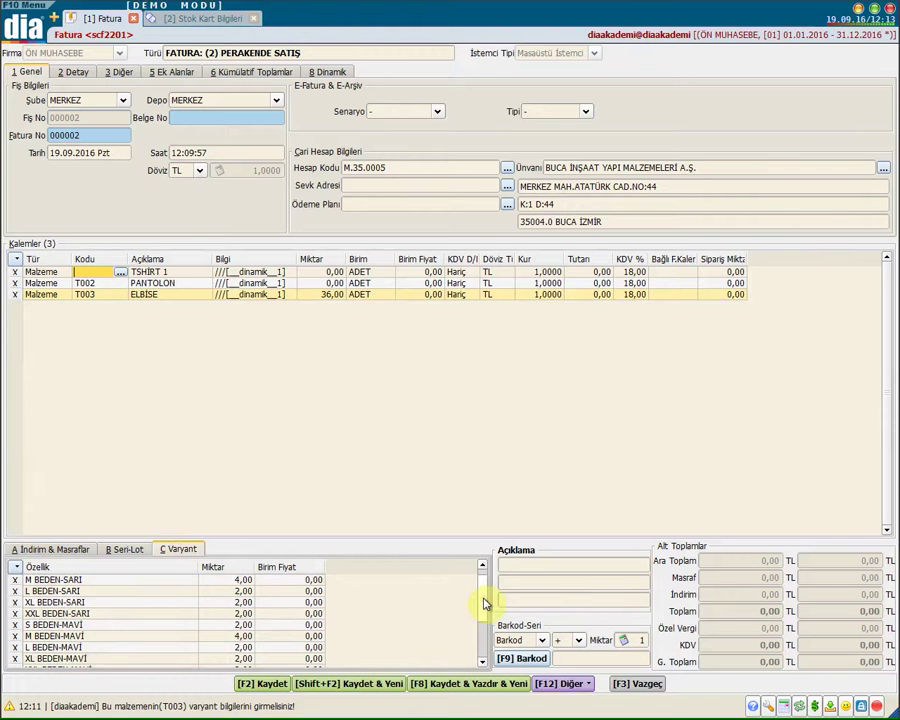
pyautogui.scroll(-6, 484, 603)
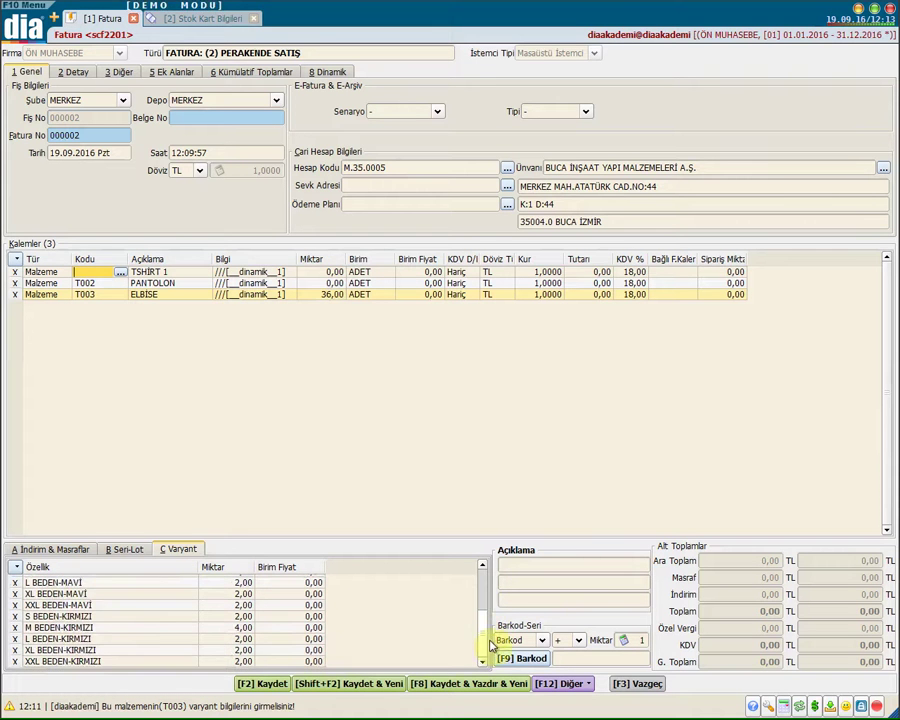
pyautogui.scroll(7, 489, 600)
pyautogui.click(228, 645)
pyautogui.click(238, 613)
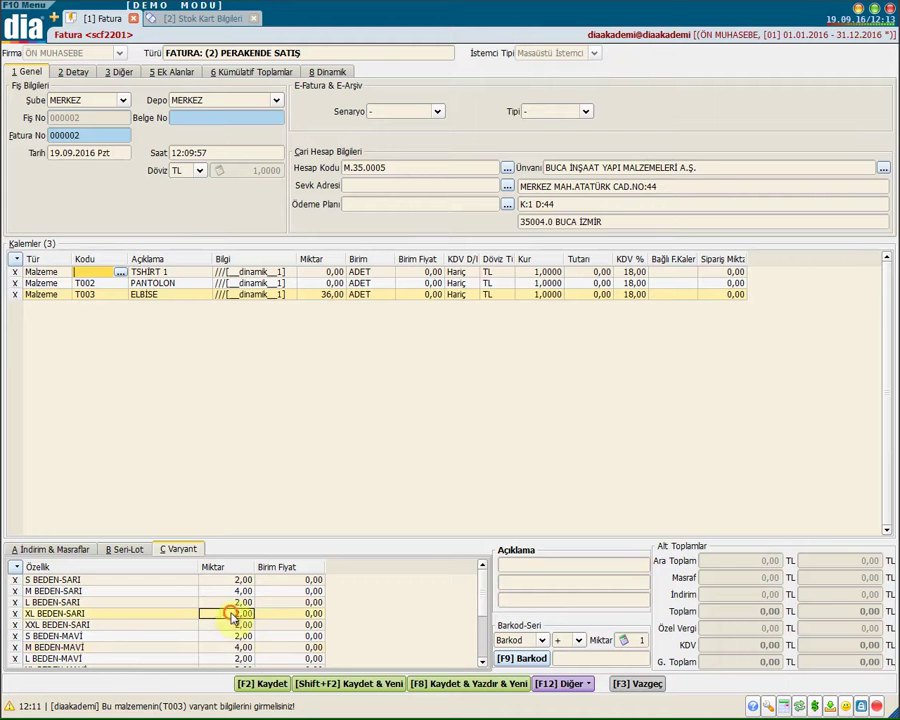
pyautogui.click(282, 590)
pyautogui.click(222, 580)
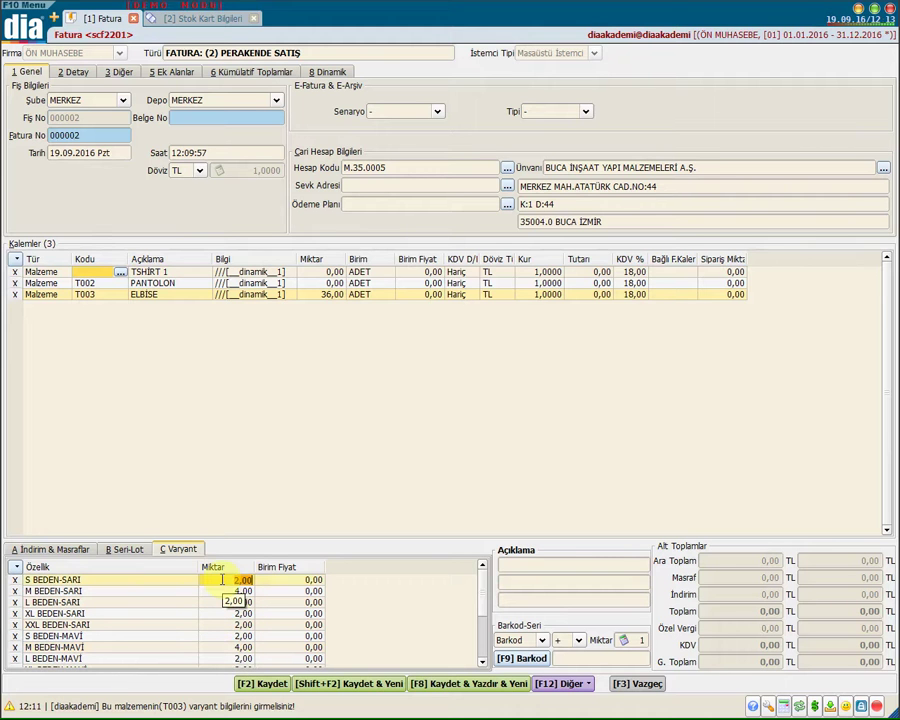
pyautogui.write('3')
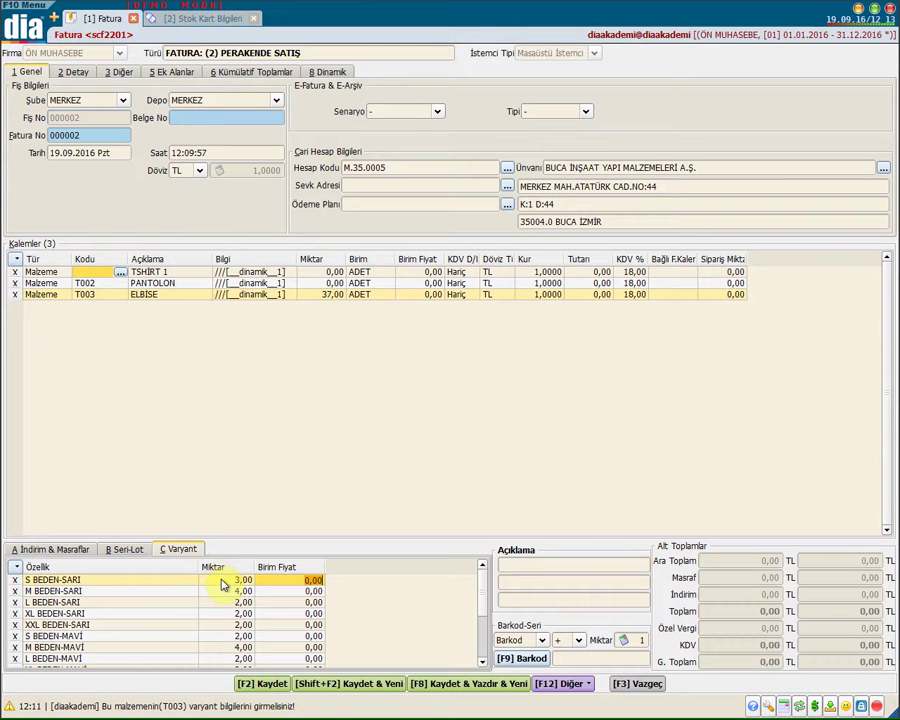
# Enter assortment quantities of 5 for both PANTOLON colours and, on TSHİRT 1, 5 for SARI and 8 for MAVİ, YEŞİL and KIRMIZI.
pyautogui.click(214, 613)
pyautogui.click(320, 285)
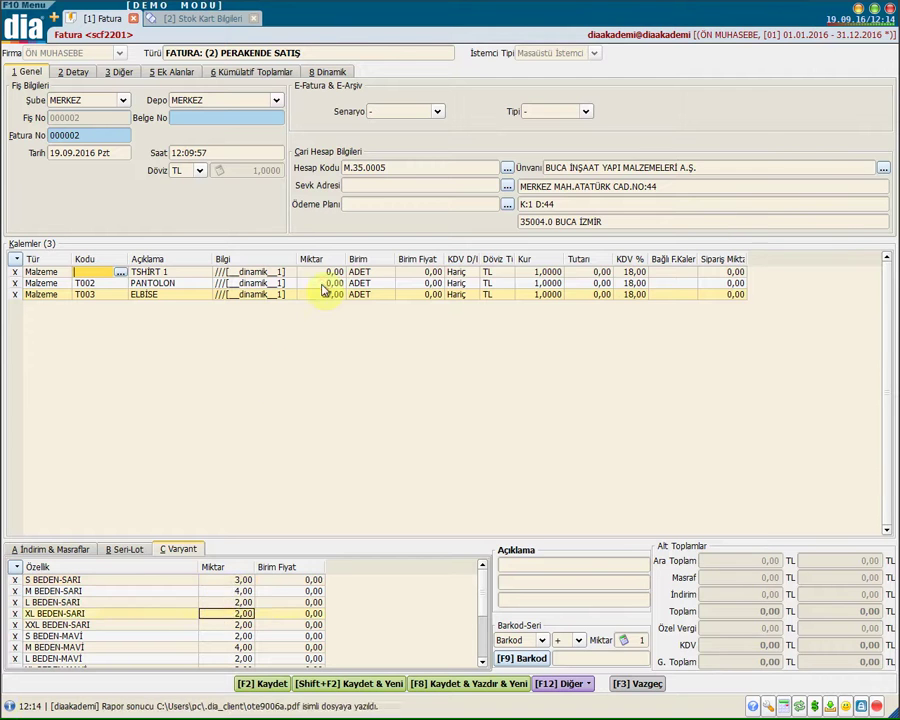
pyautogui.click(262, 188)
pyautogui.write('5')
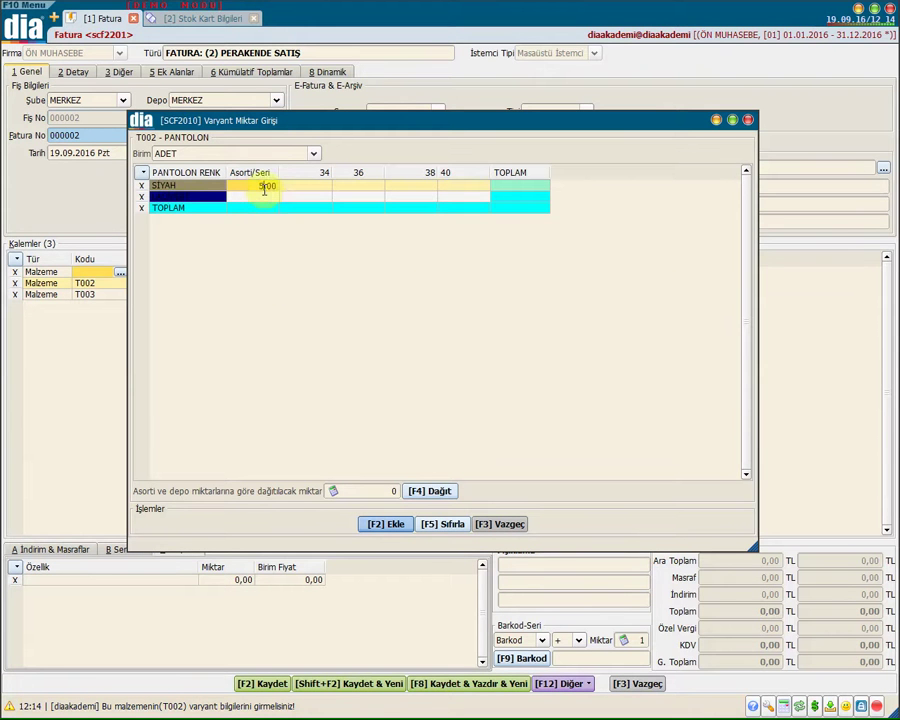
pyautogui.press('Return')
pyautogui.write('5')
pyautogui.press('Return')
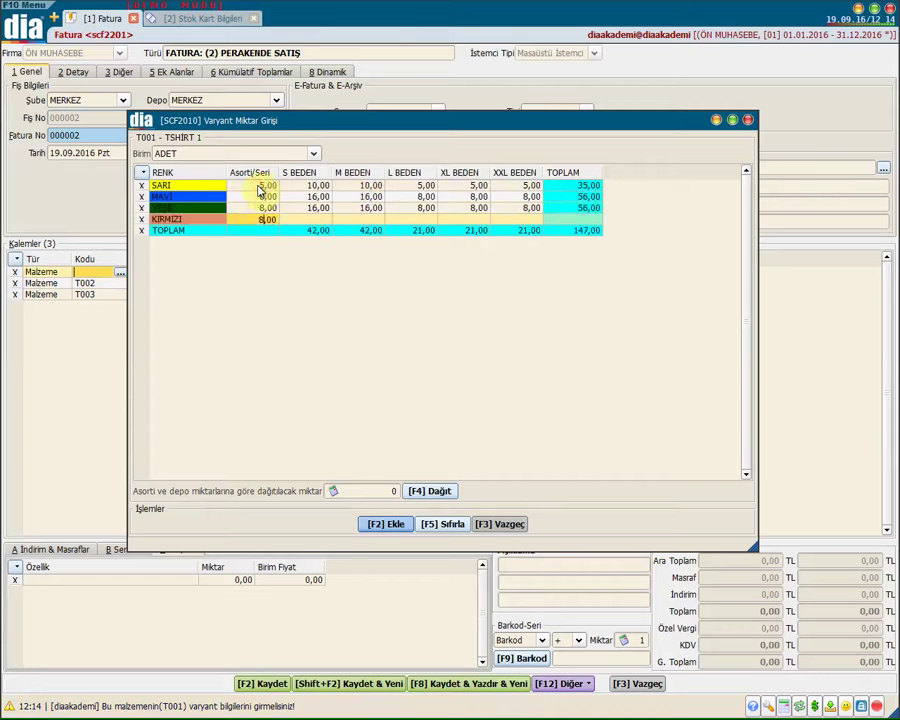
# Set TSHİRT 1's MAVİ L BEDEN, MAVİ XL BEDEN and YEŞİL M BEDEN quantities to 5 and add the variant quantities to the line.
pyautogui.click(416, 197)
pyautogui.write('5')
pyautogui.click(472, 200)
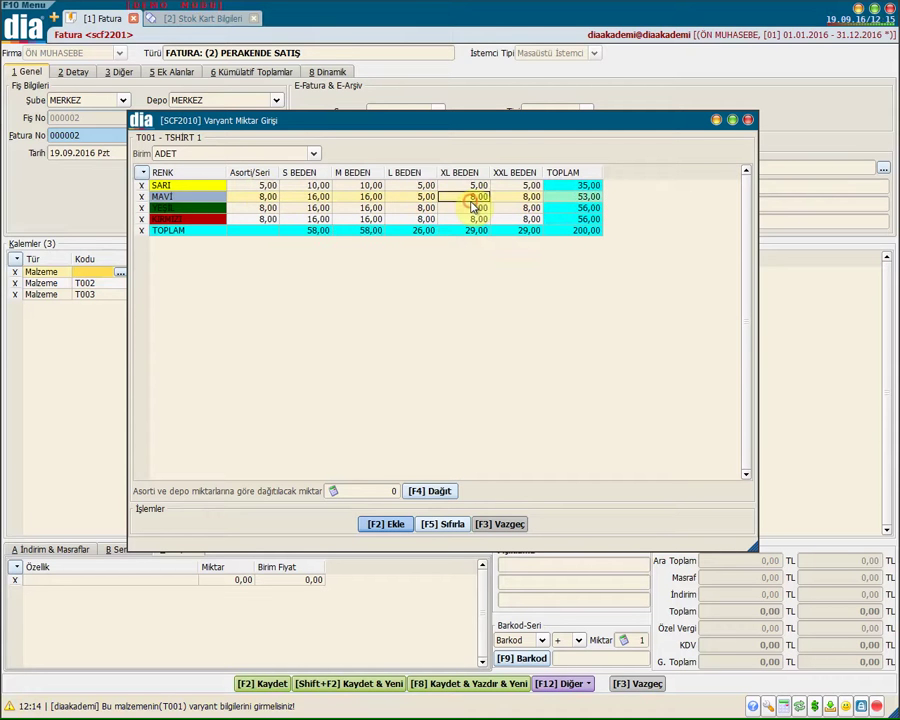
pyautogui.write('5')
pyautogui.click(343, 208)
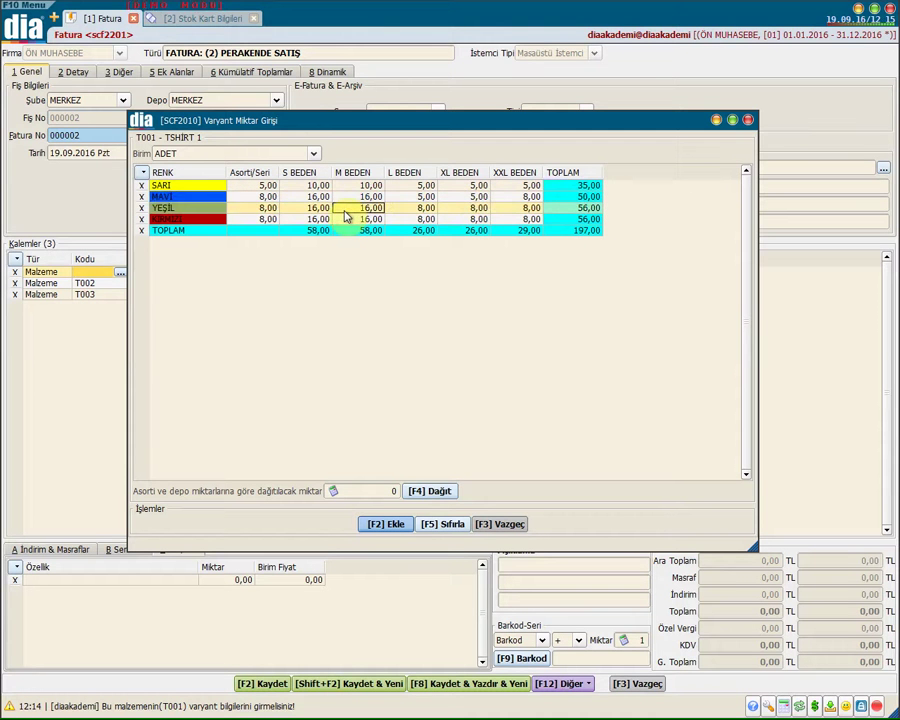
pyautogui.write('5')
pyautogui.click(580, 220)
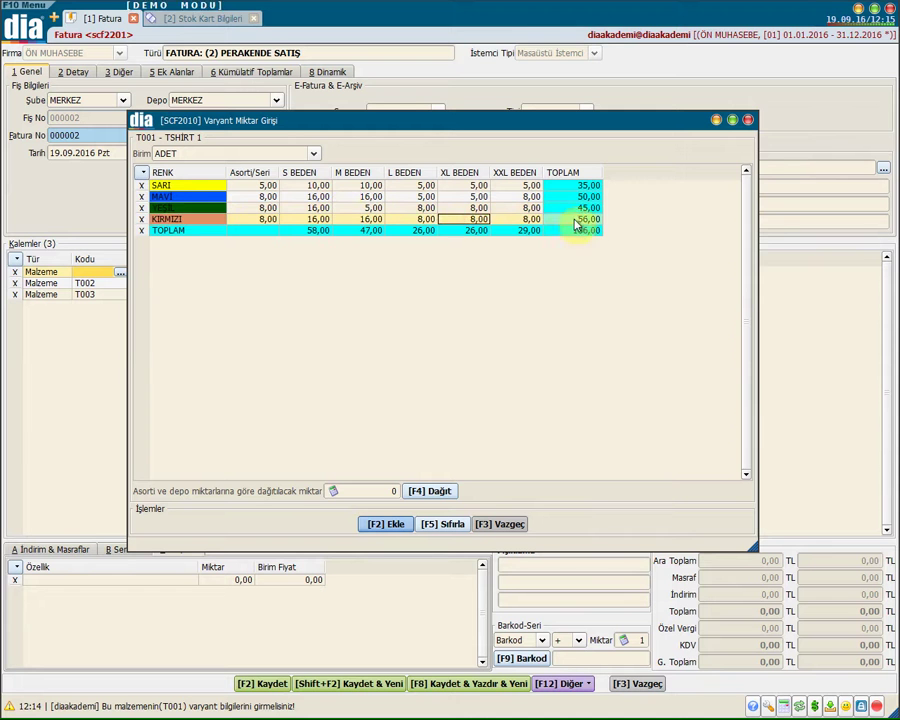
pyautogui.click(376, 526)
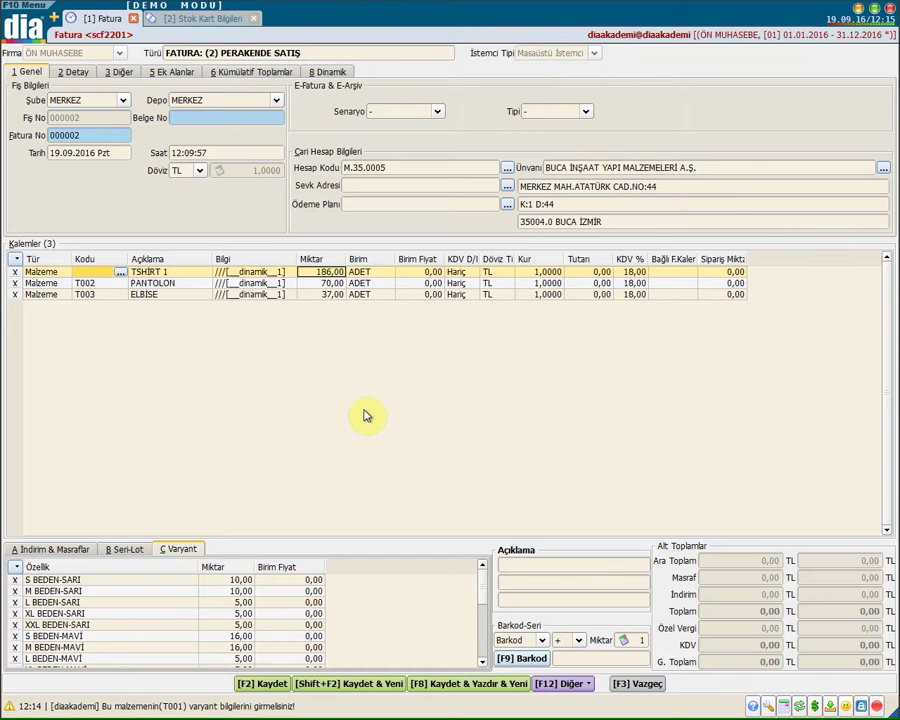
# Save the retail sales invoice and select it in the invoice list.
pyautogui.press('F2')
pyautogui.click(472, 100)
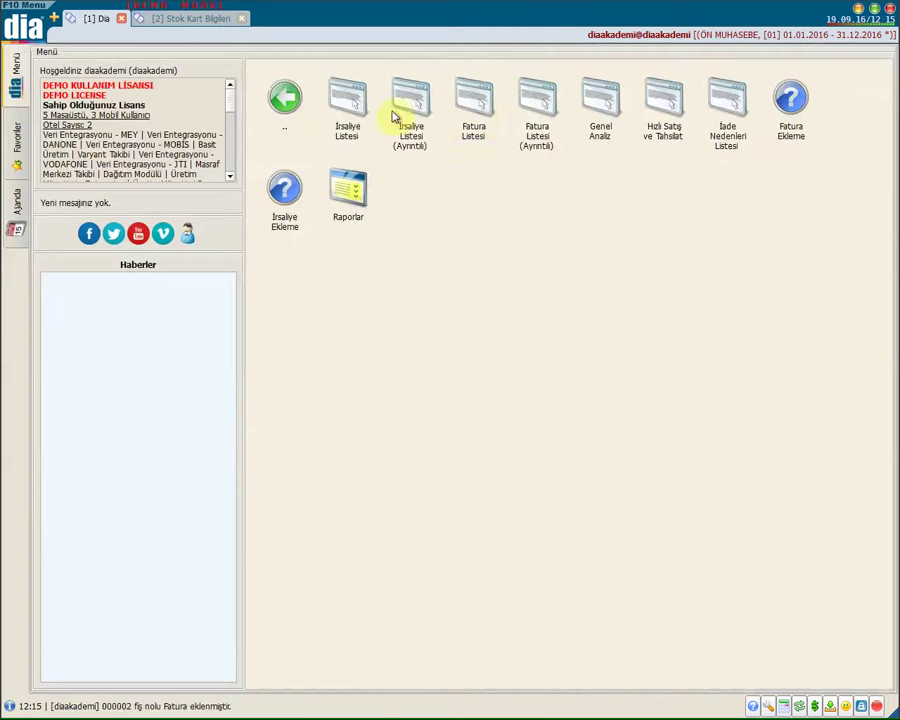
pyautogui.click(475, 110)
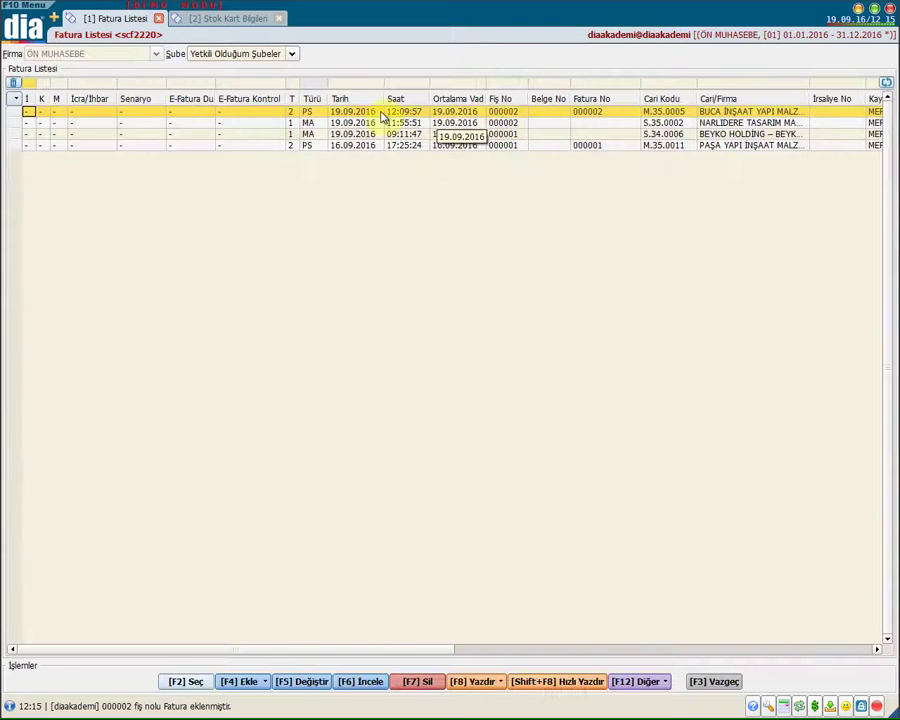
pyautogui.click(510, 112)
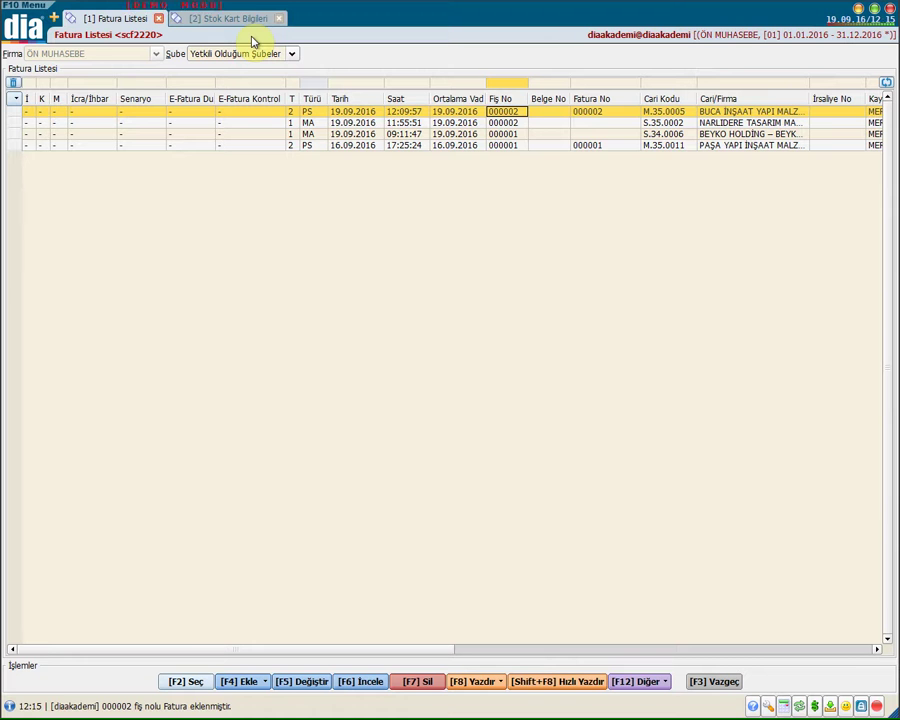
# Search the available screens and reports for "varyant" and open the Varyant Alış-Satış Raporu.
pyautogui.click(22, 24)
pyautogui.doubleClick(62, 57)
pyautogui.write('varyant')
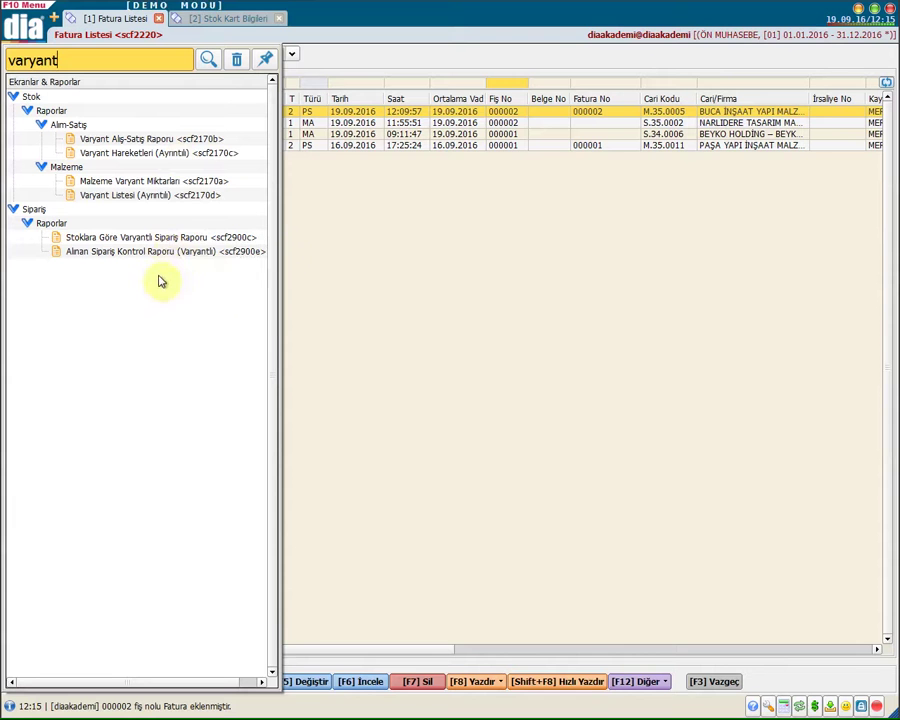
pyautogui.doubleClick(152, 141)
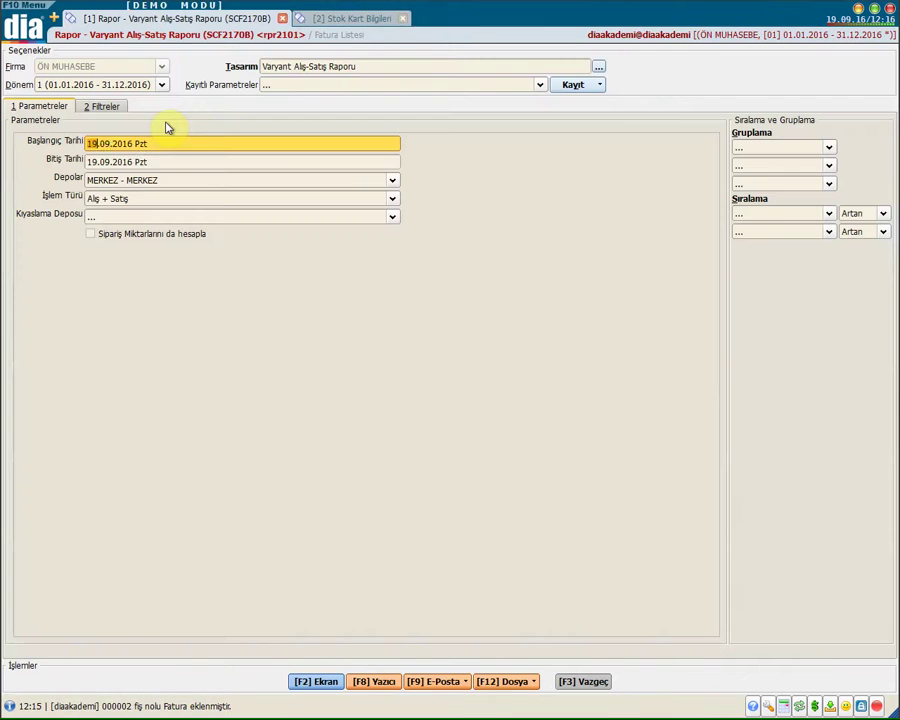
# Set the report's start date to 01.09.2016, keeping MERKEZ as the warehouse and Alış + Satış as the transaction type.
pyautogui.write('01')
pyautogui.press('Return')
pyautogui.press('Return')
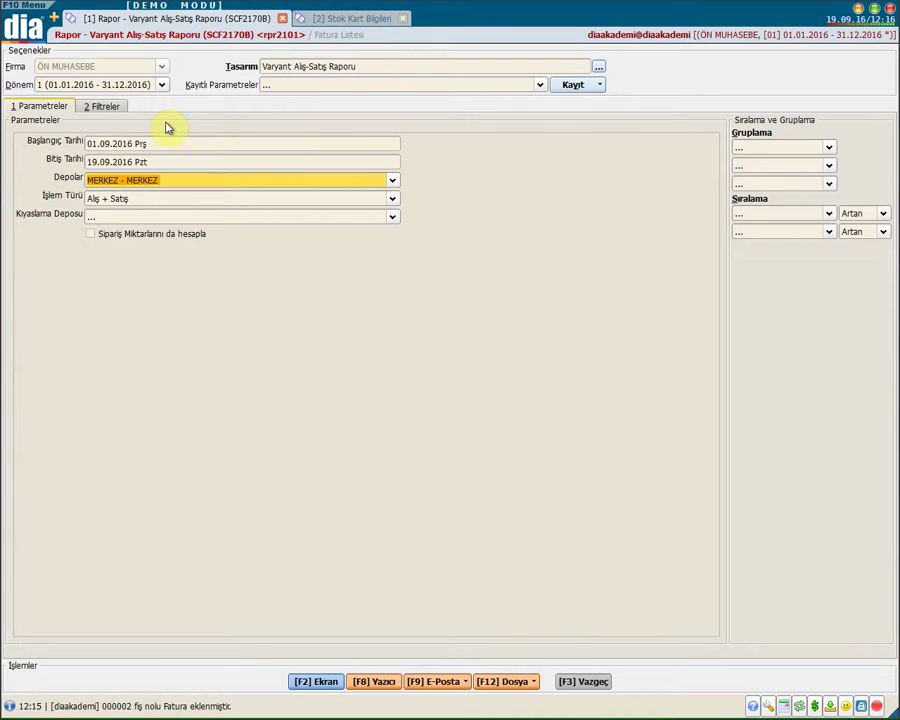
pyautogui.click(222, 184)
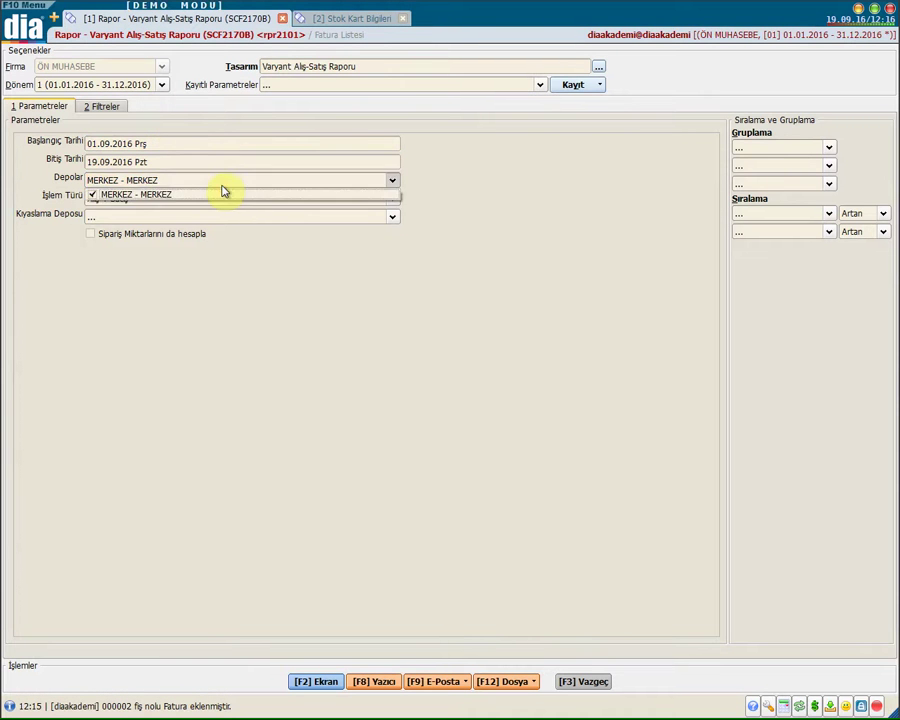
pyautogui.click(404, 182)
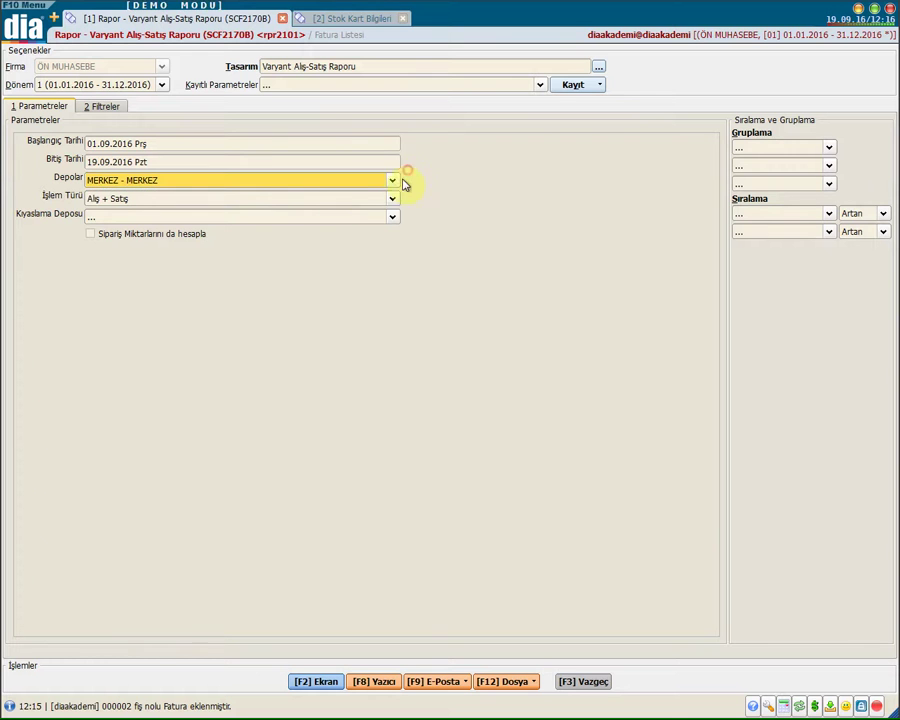
pyautogui.click(288, 201)
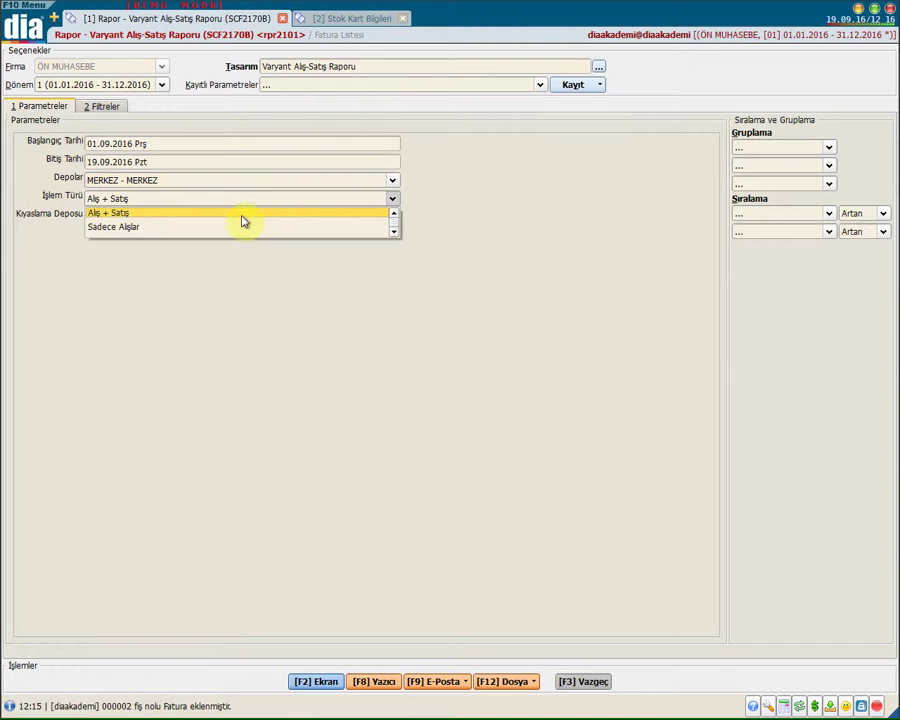
pyautogui.click(381, 210)
# Choose MERKEZ as the comparison warehouse and include order quantities, keeping order type Verilen and leaving the order approval empty.
pyautogui.click(291, 218)
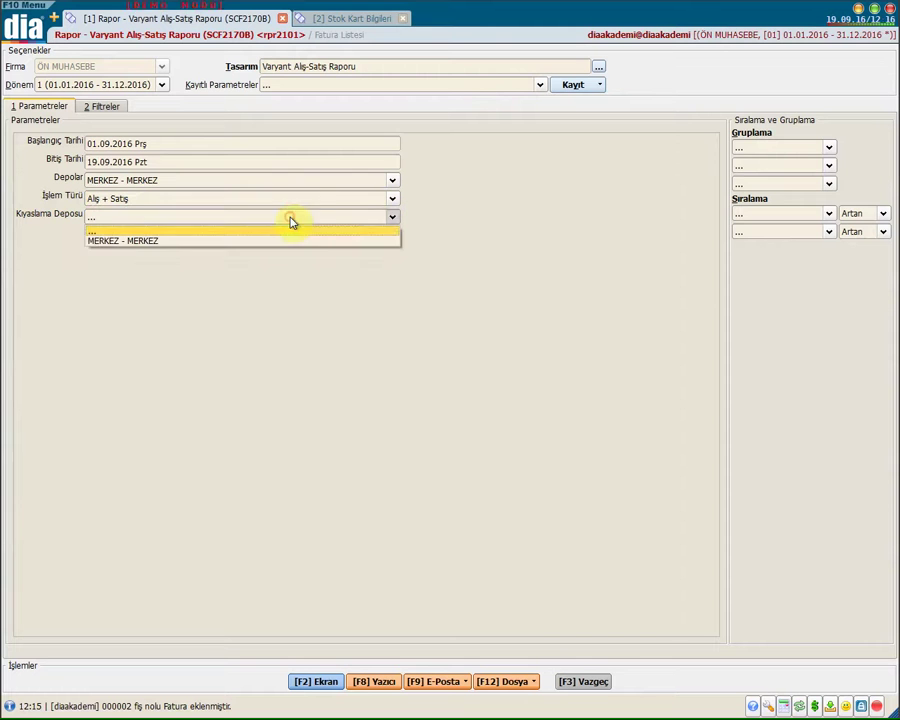
pyautogui.click(249, 240)
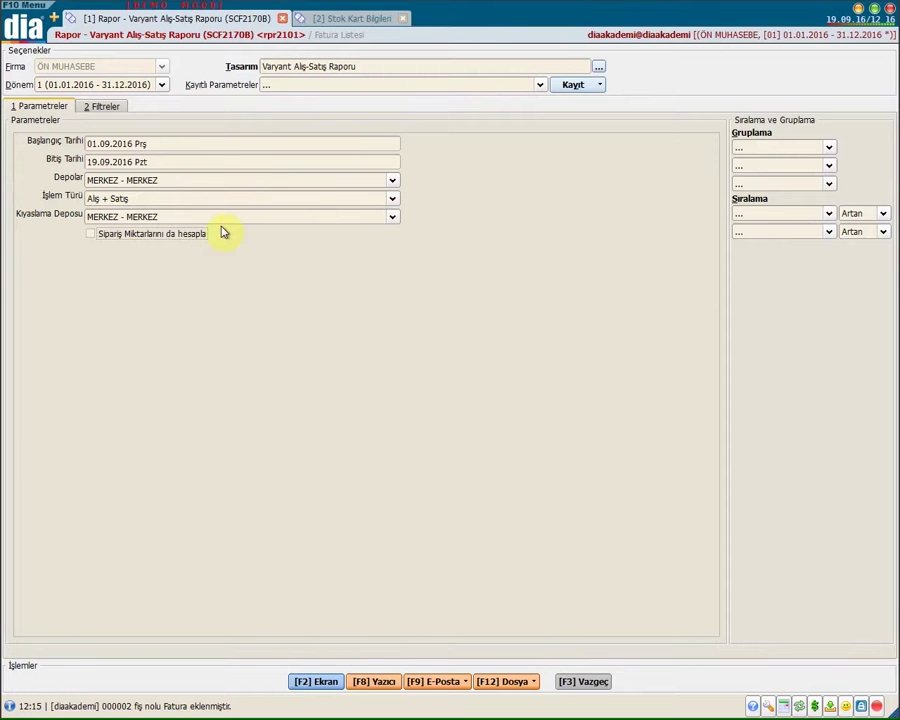
pyautogui.click(121, 234)
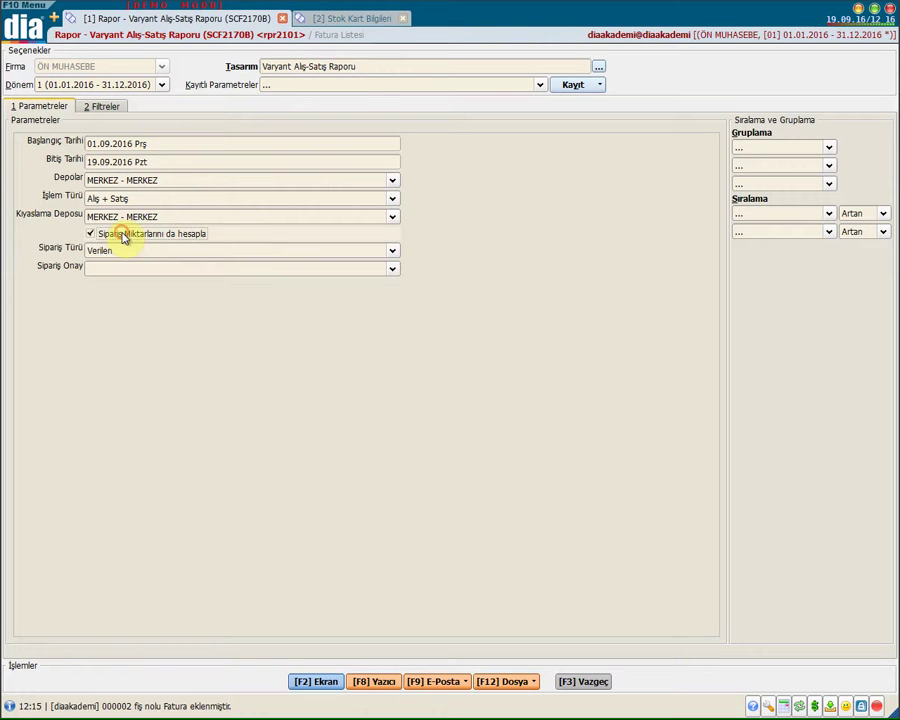
pyautogui.click(122, 254)
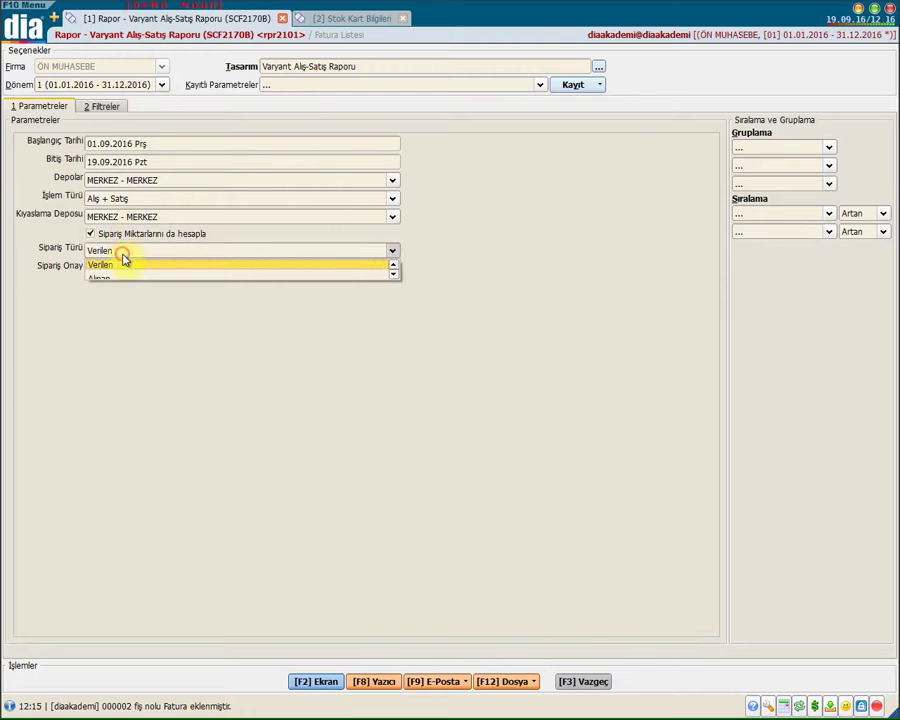
pyautogui.click(449, 248)
pyautogui.click(391, 266)
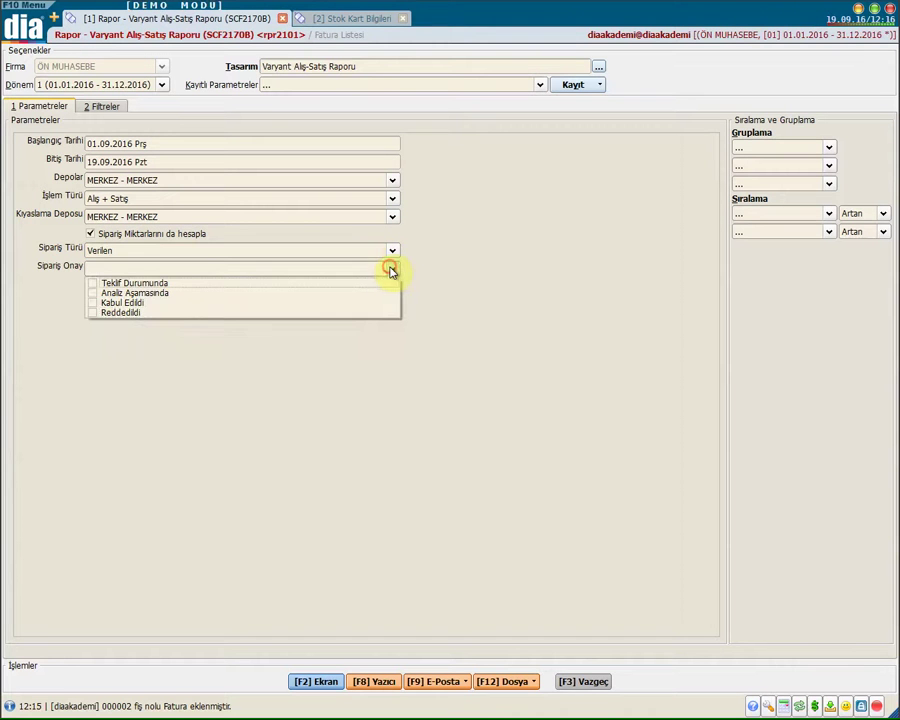
pyautogui.click(452, 303)
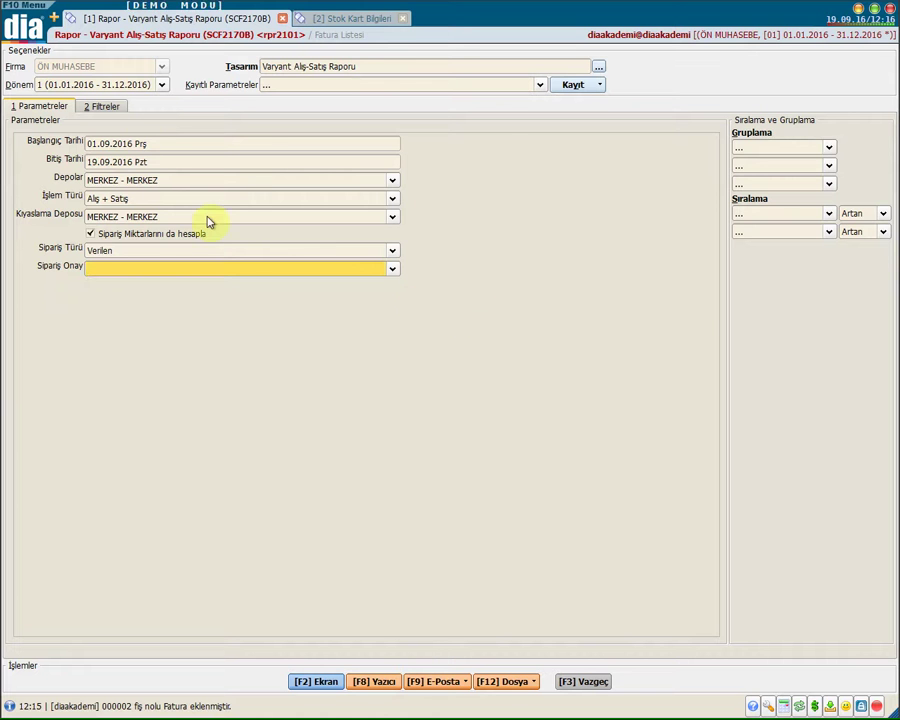
# Filter the report's Stok Kodu with an Aralık filter from T003 to T003.
pyautogui.click(108, 106)
pyautogui.click(188, 149)
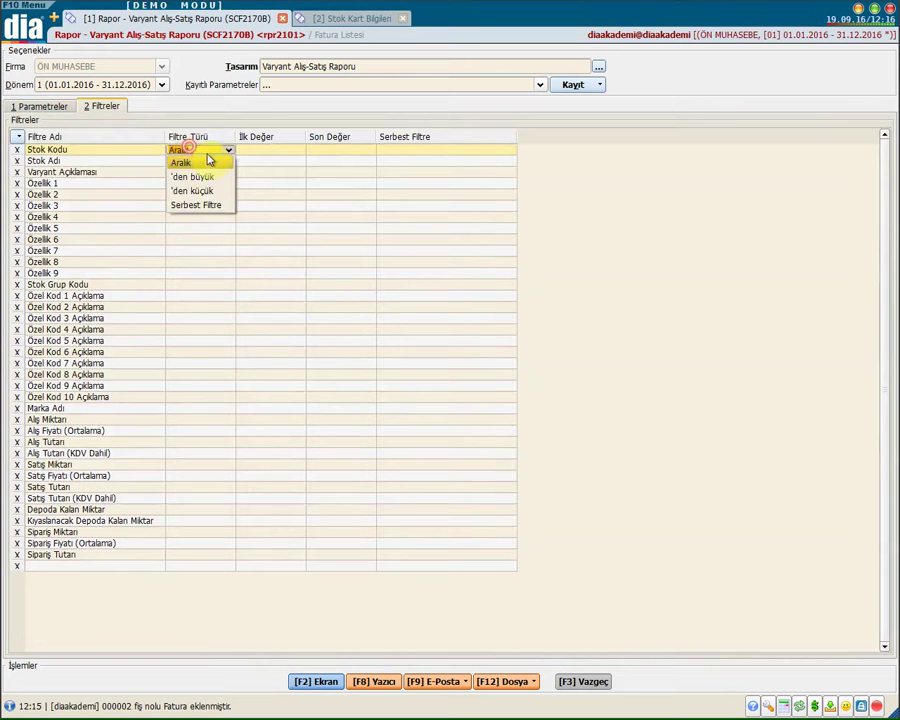
pyautogui.click(207, 157)
pyautogui.click(298, 151)
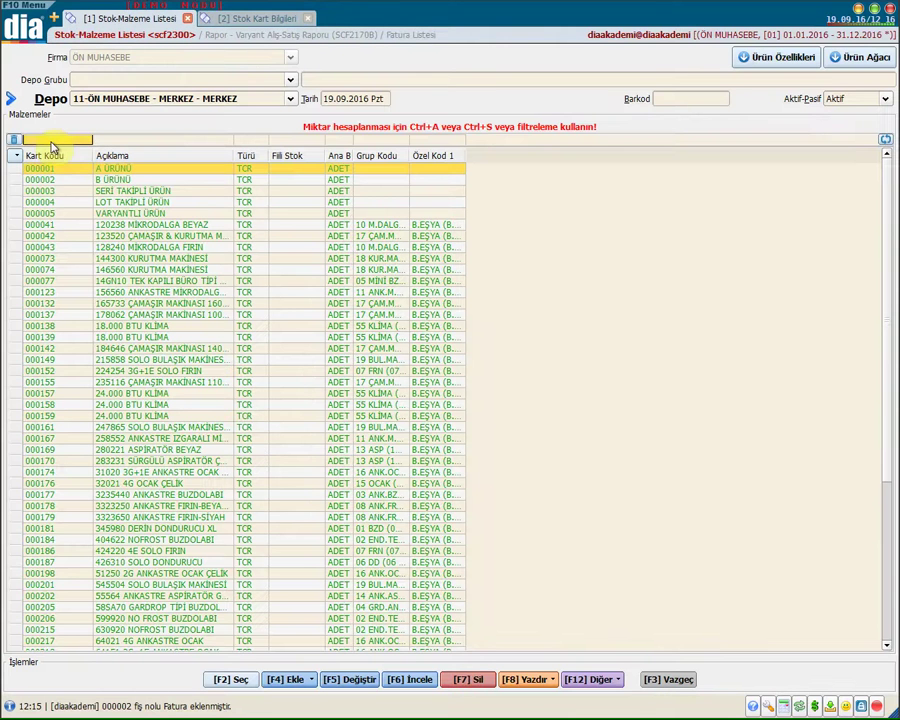
pyautogui.click(230, 679)
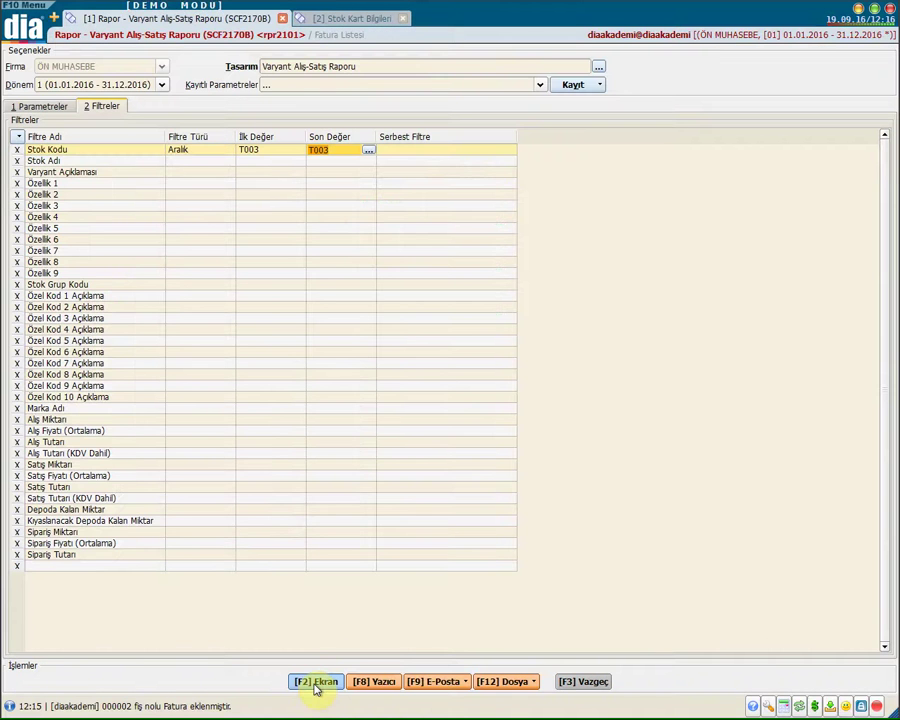
# Display the variant report on screen and examine the purchased, sold and remaining quantities of each ELBİSE variant.
pyautogui.click(316, 684)
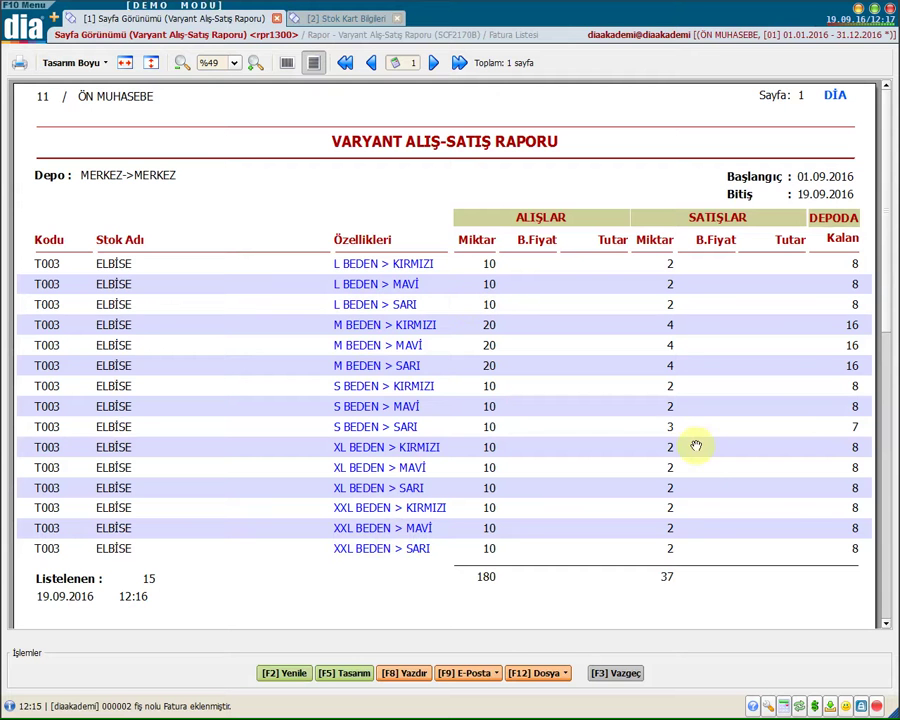
pyautogui.scroll(-3, 713, 525)
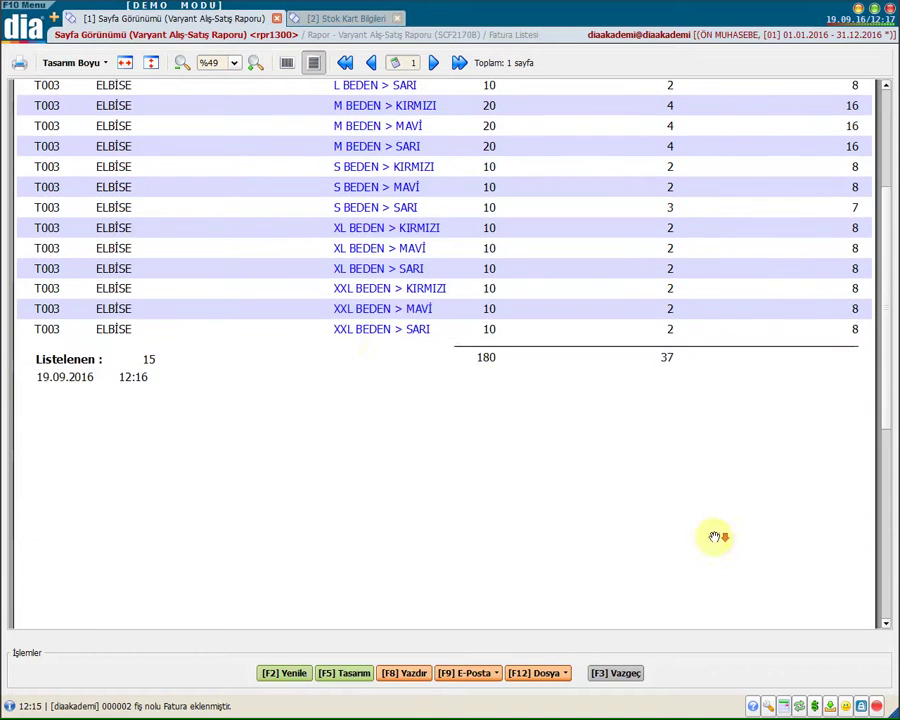
pyautogui.scroll(3, 374, 297)
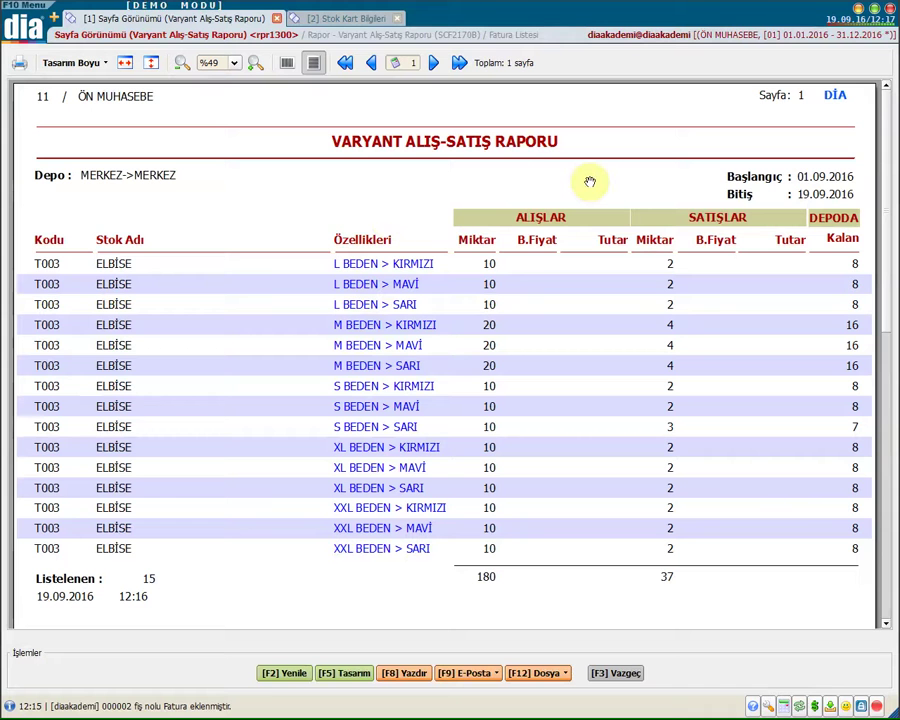